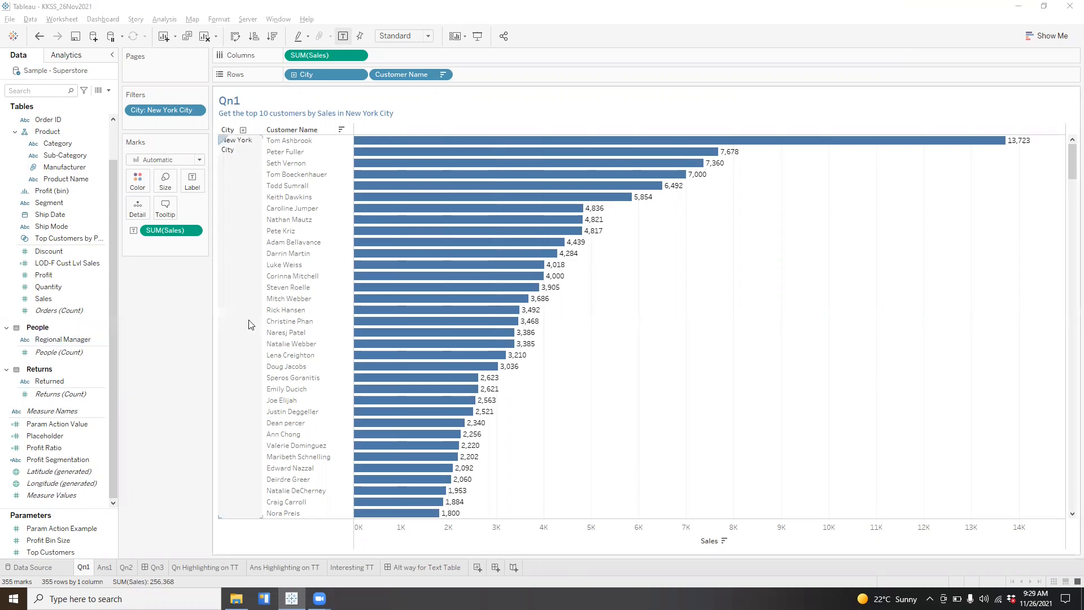
click(181, 326)
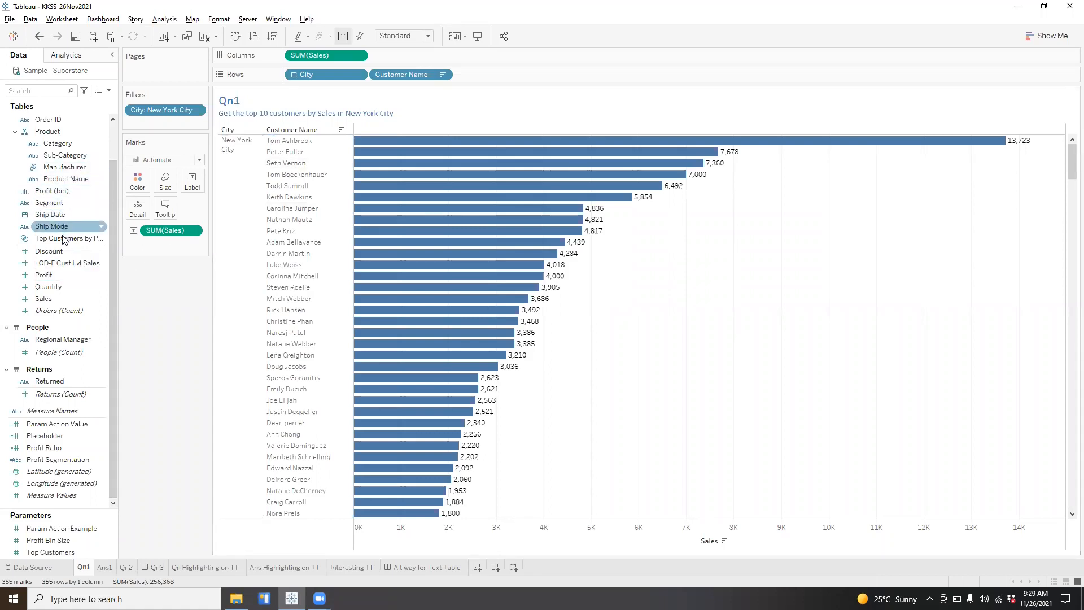
right_click(163, 113)
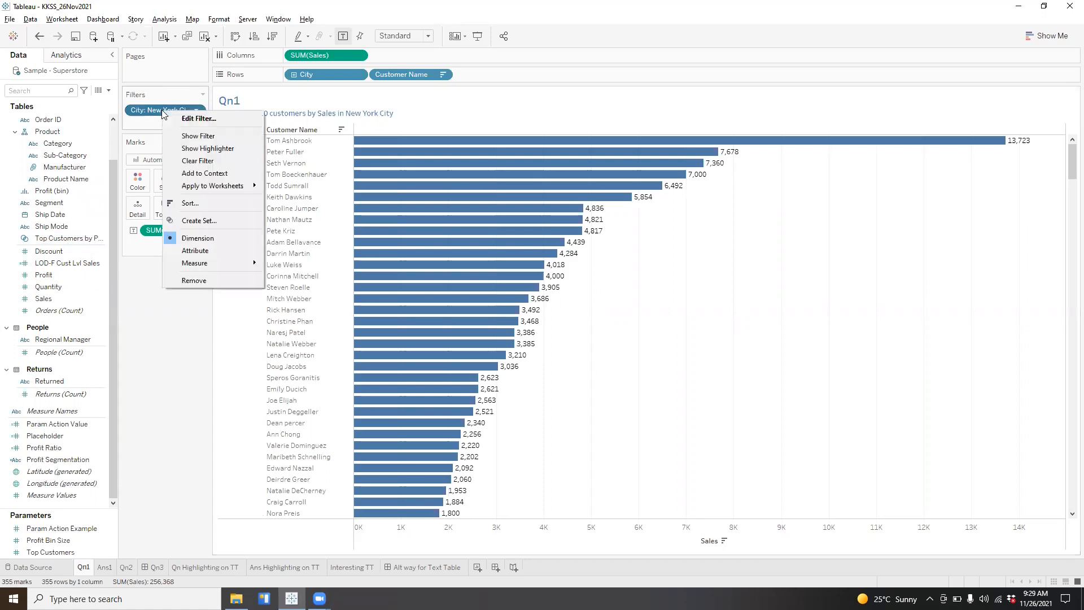
click(192, 119)
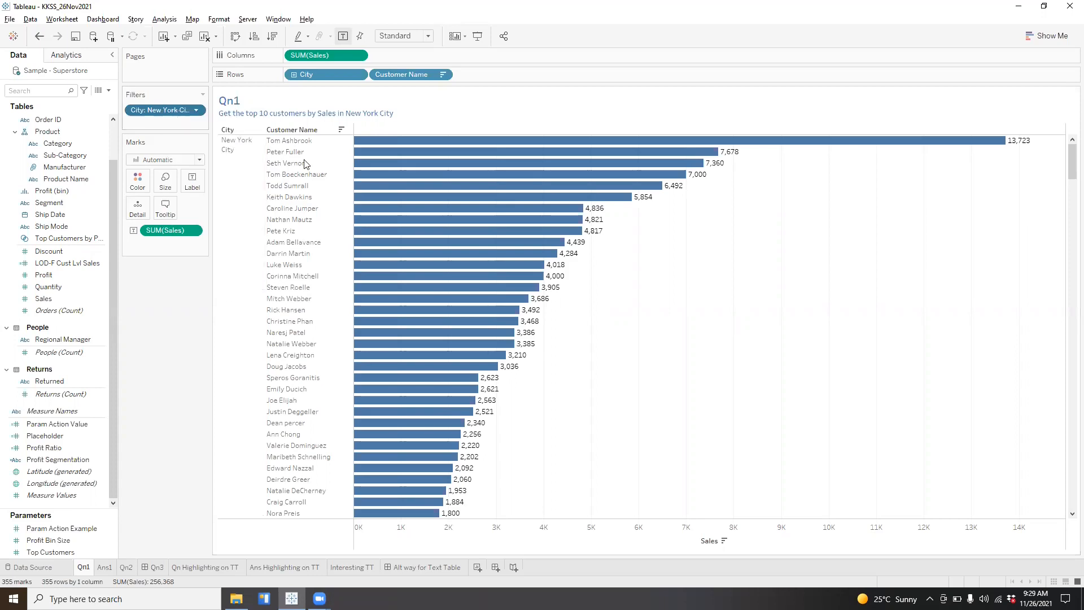
click(543, 162)
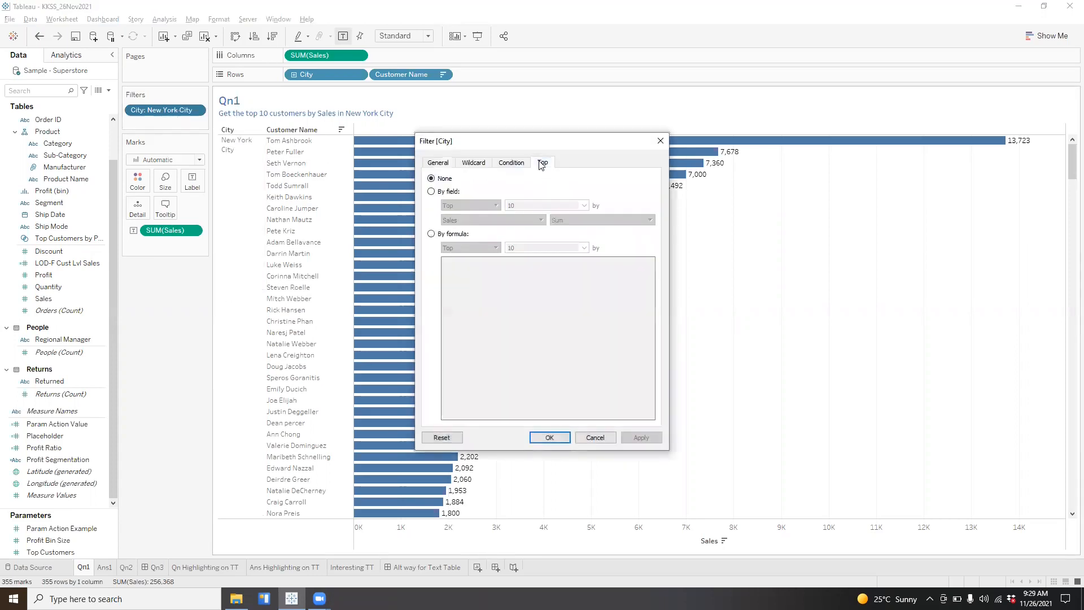
click(662, 144)
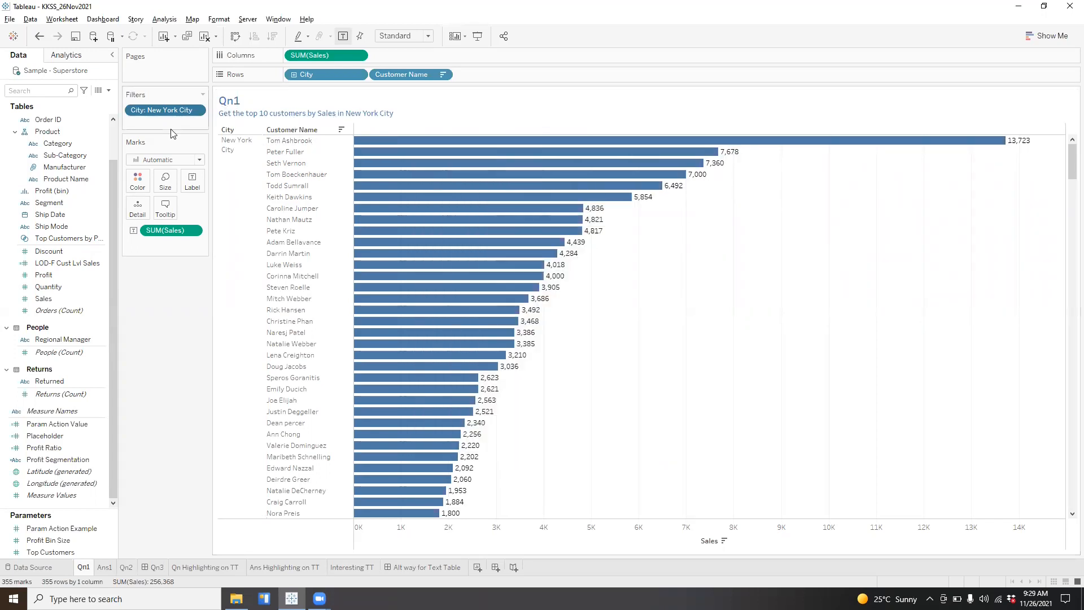
Filter the Qn1 view by Customer Name to the top 10 customers by sum of Sales
click(47, 91)
text(cust)
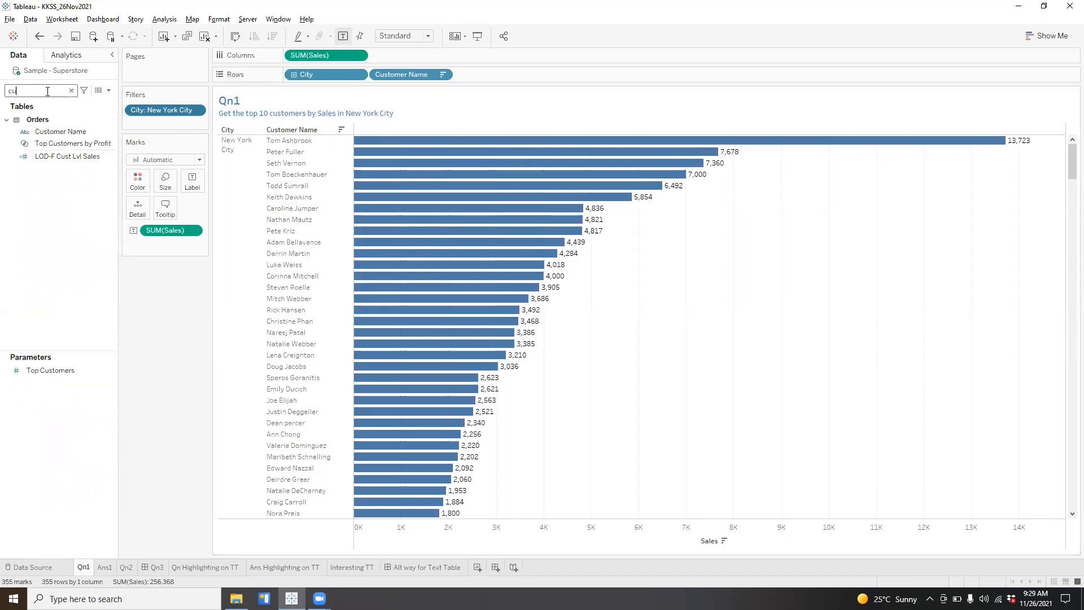
drag(56, 131, 161, 130)
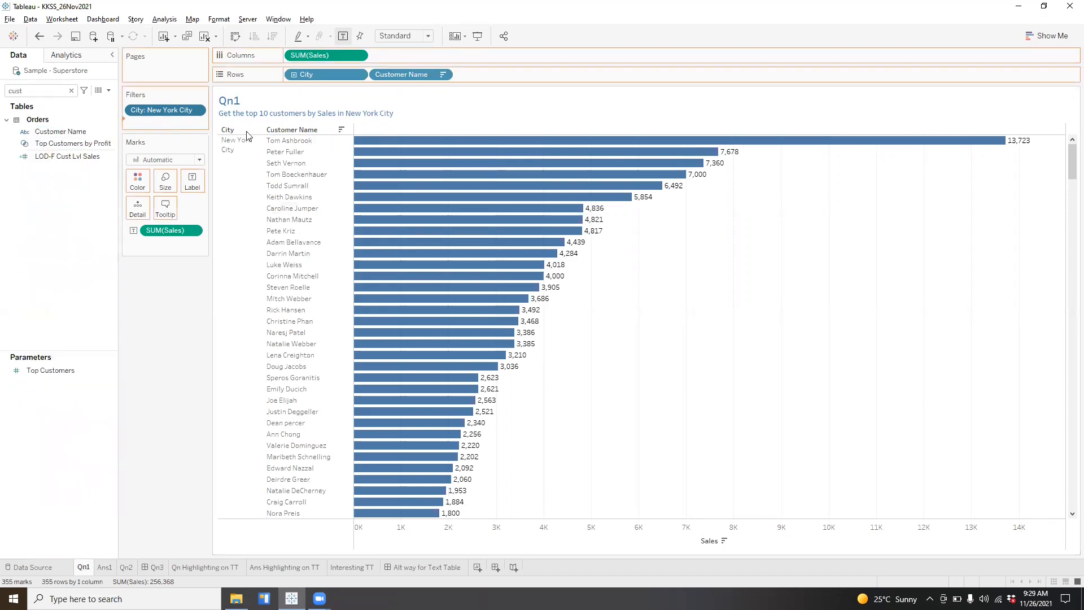
click(543, 163)
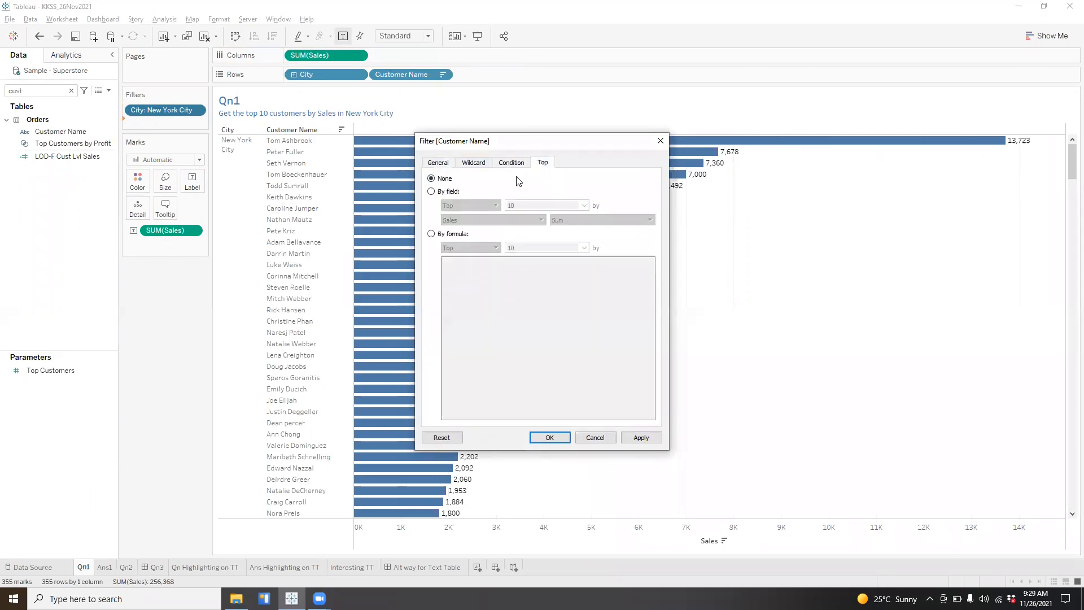
click(446, 191)
click(561, 439)
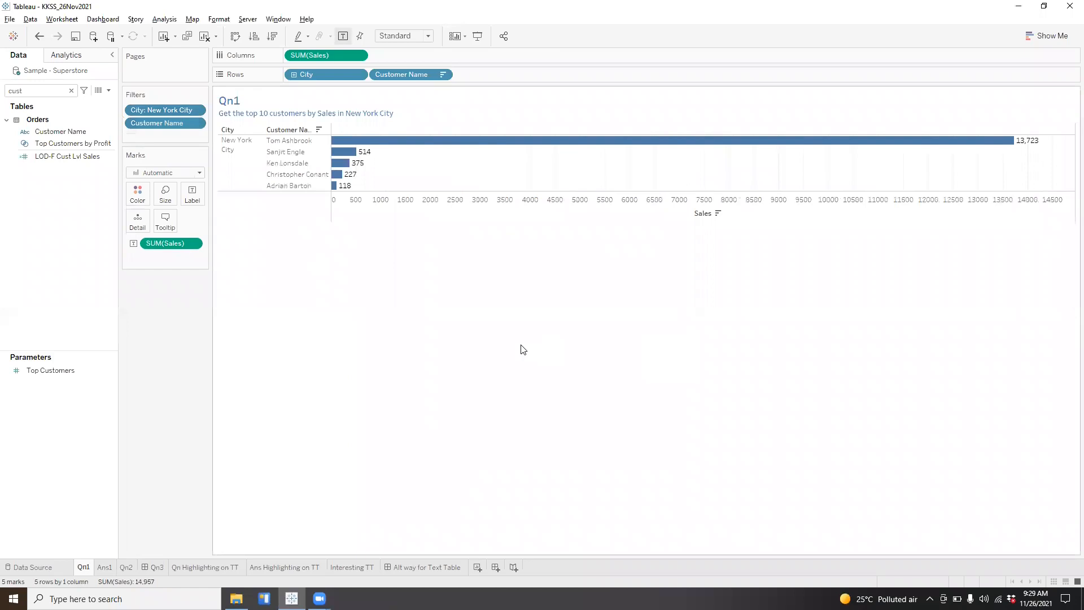
Add the New York City filter to context on the Qn1 worksheet
right_click(166, 113)
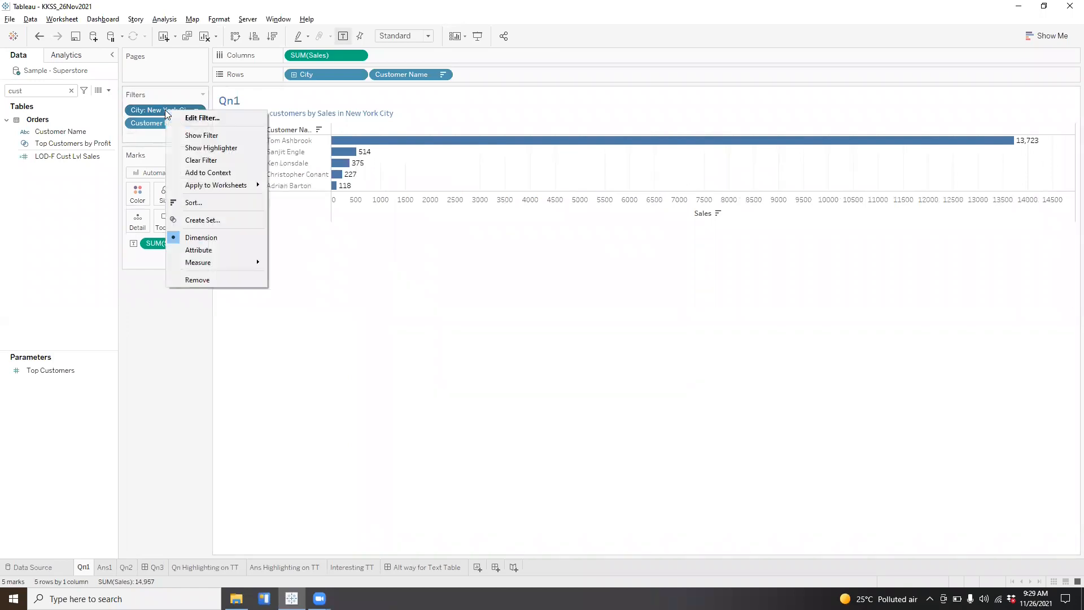
click(348, 282)
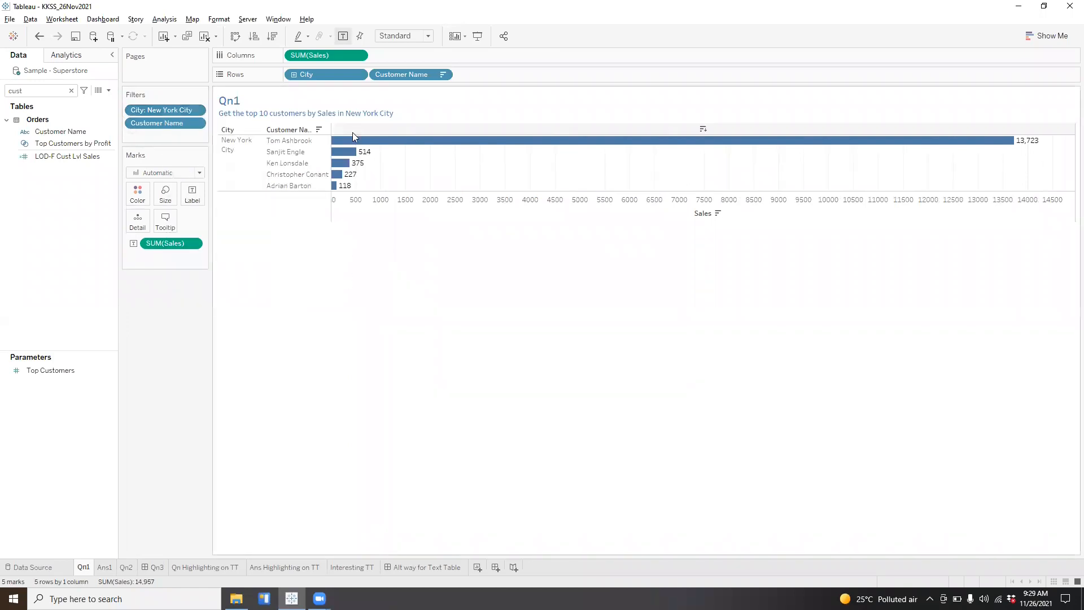
right_click(168, 112)
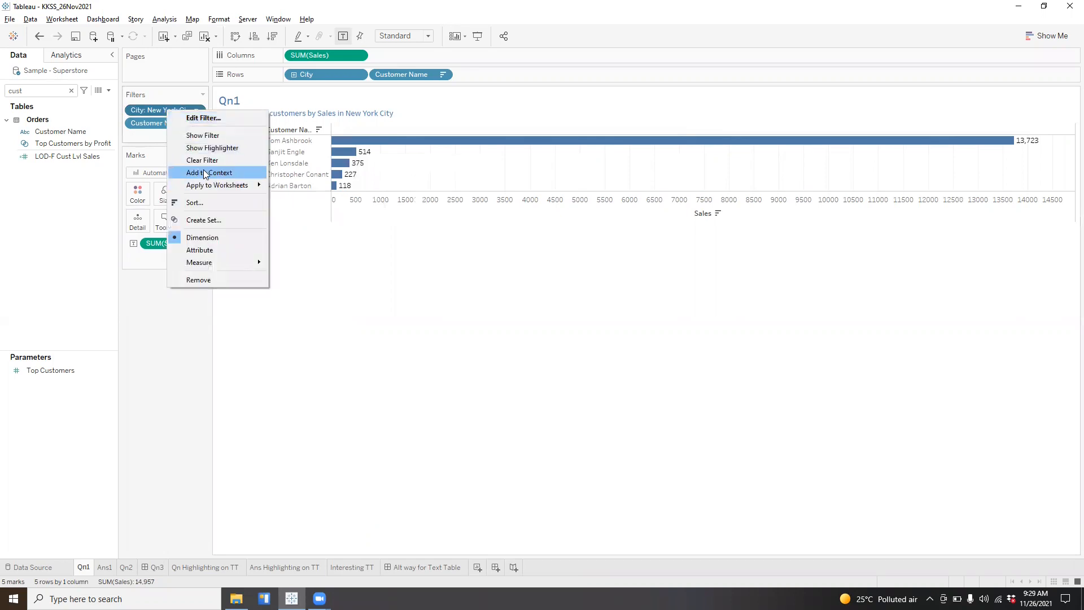
click(209, 172)
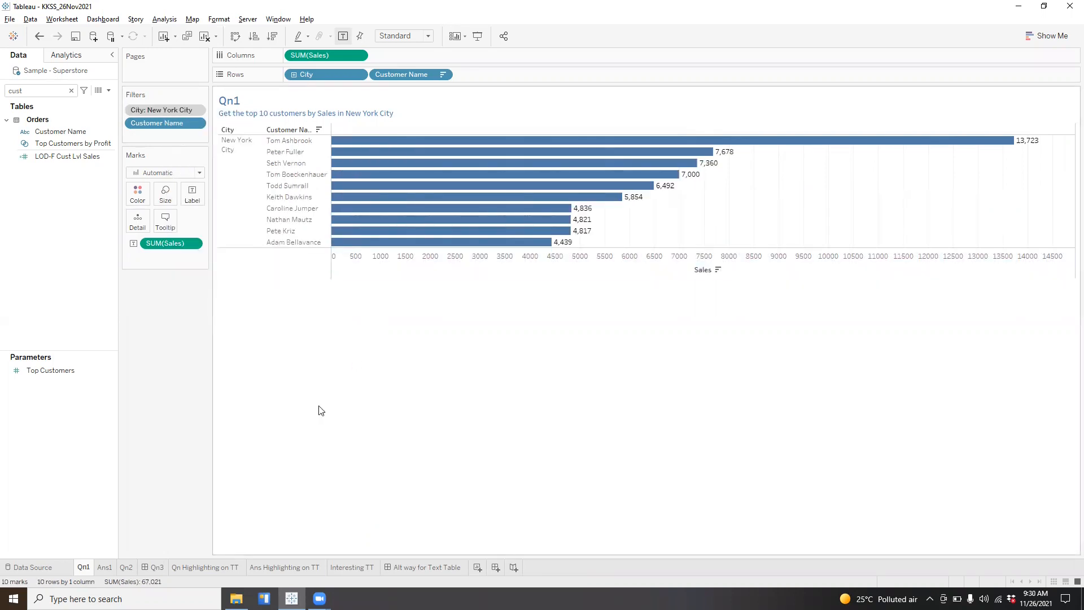
On the Qn2 worksheet, compare the two average columns and examine the formula of the LOD-F Cust Lvl Sales field
click(125, 567)
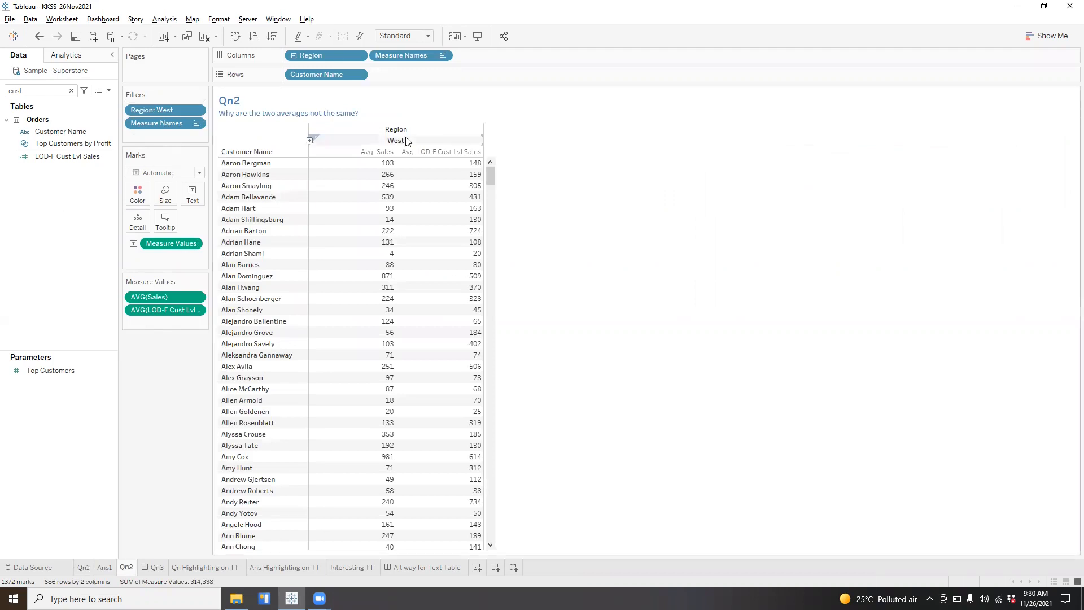
mouse_move(425, 175)
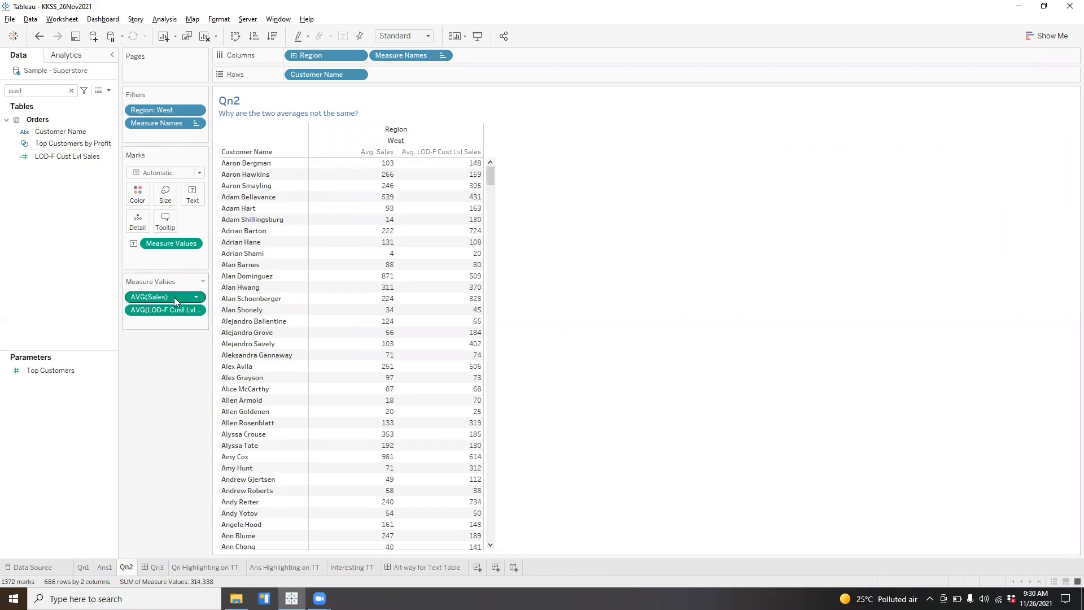
mouse_move(455, 186)
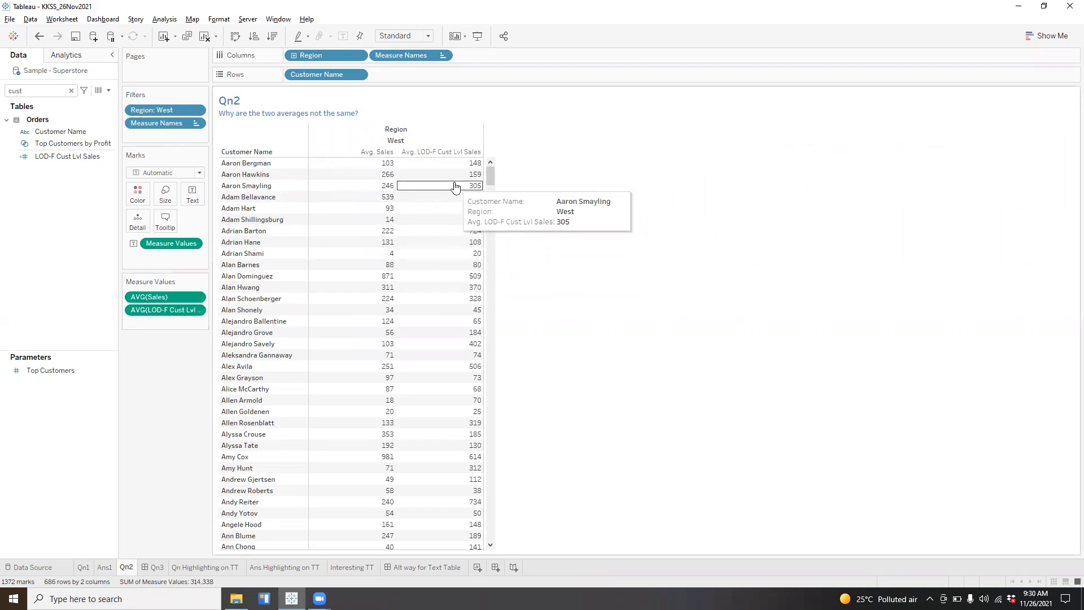
click(71, 91)
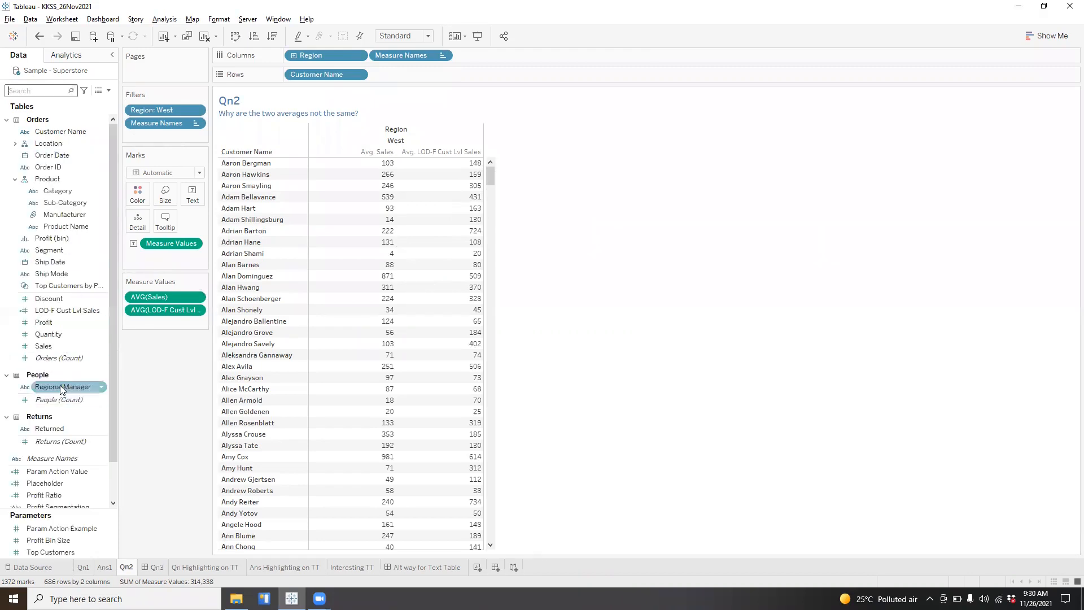
scroll(62, 390, down, 1)
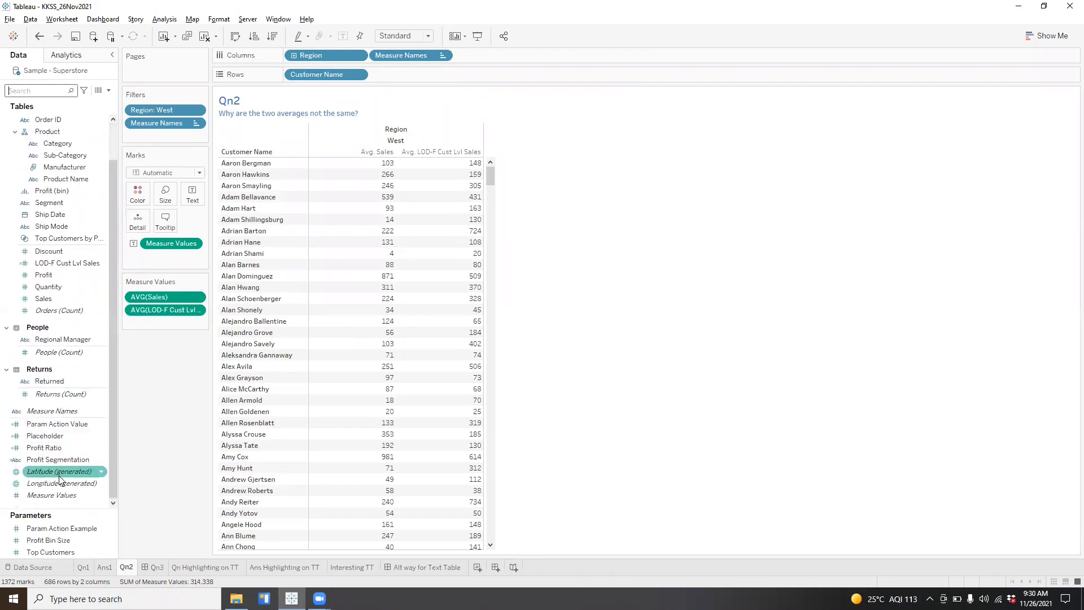
right_click(68, 265)
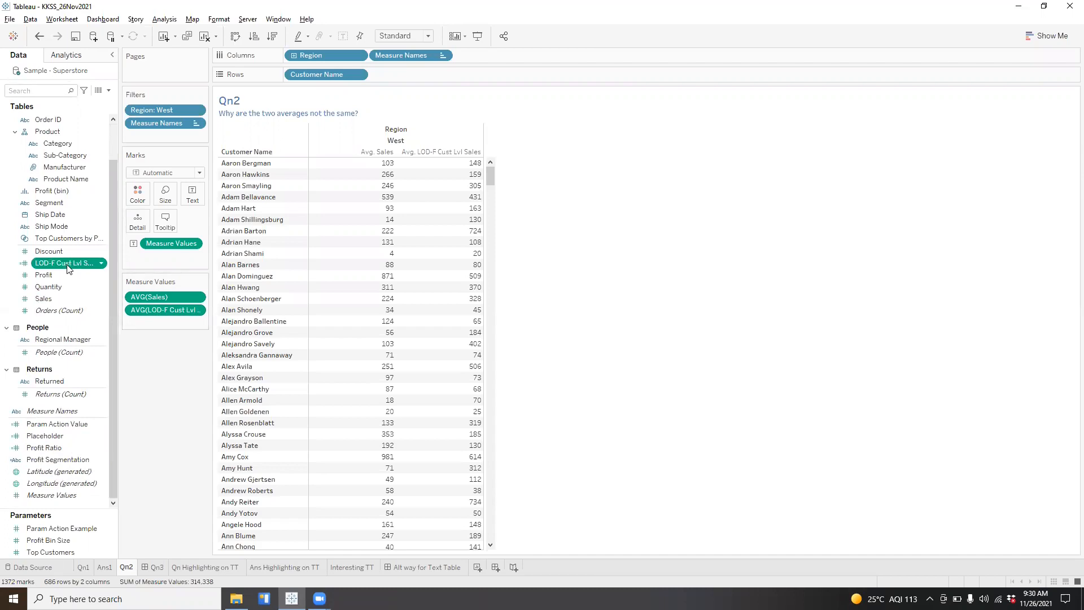
click(106, 332)
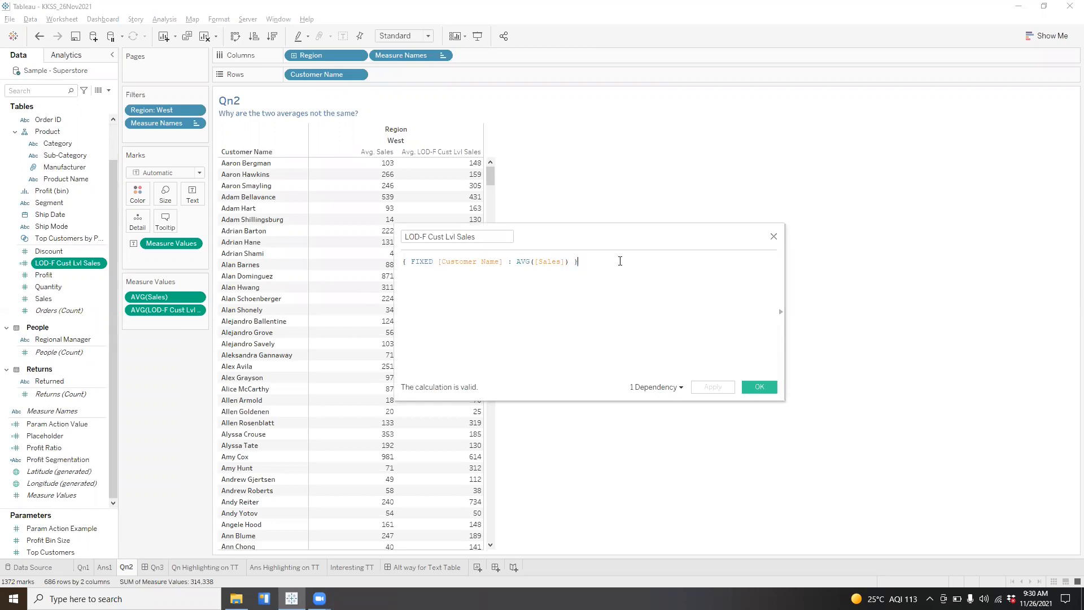
click(774, 238)
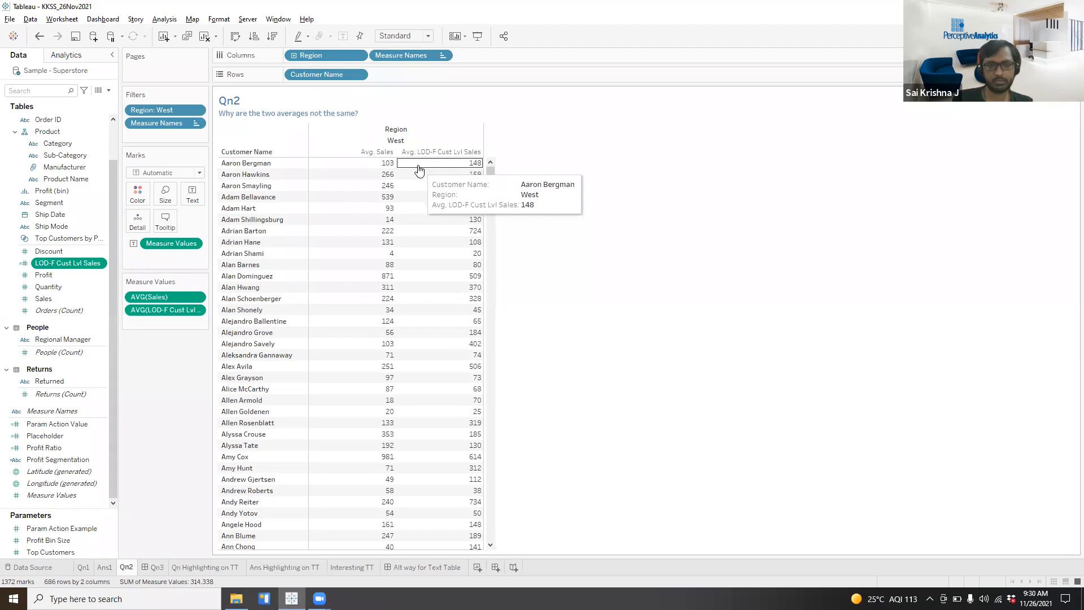
Add the Region: West filter to context on the Qn2 worksheet
right_click(150, 110)
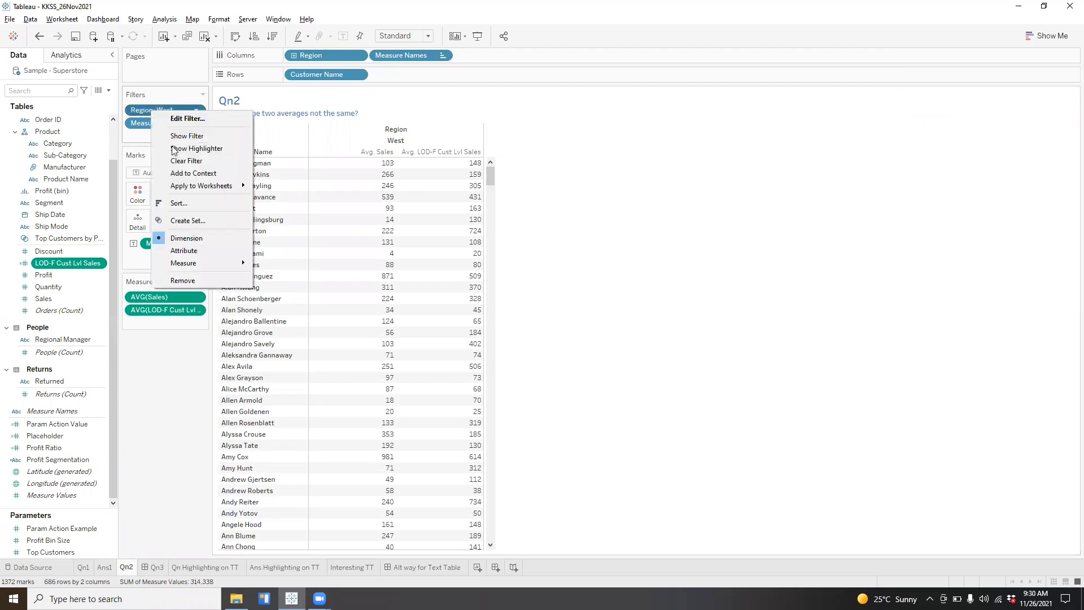
click(184, 173)
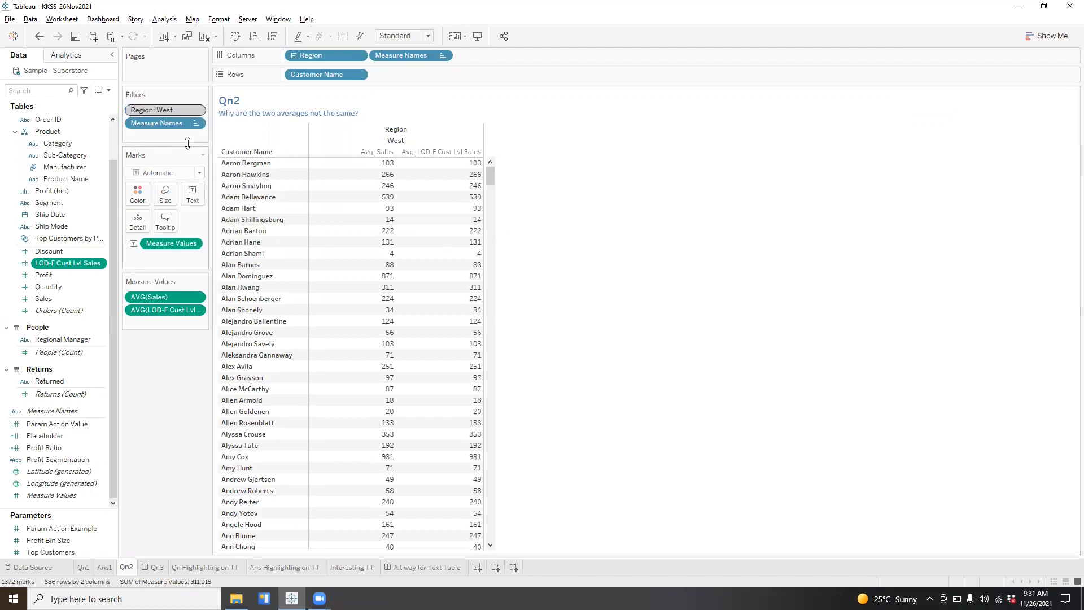
On the Qn3 dashboard, select single months and various groups of months on the line to check the sales total in the title
click(157, 567)
drag(286, 361, 357, 291)
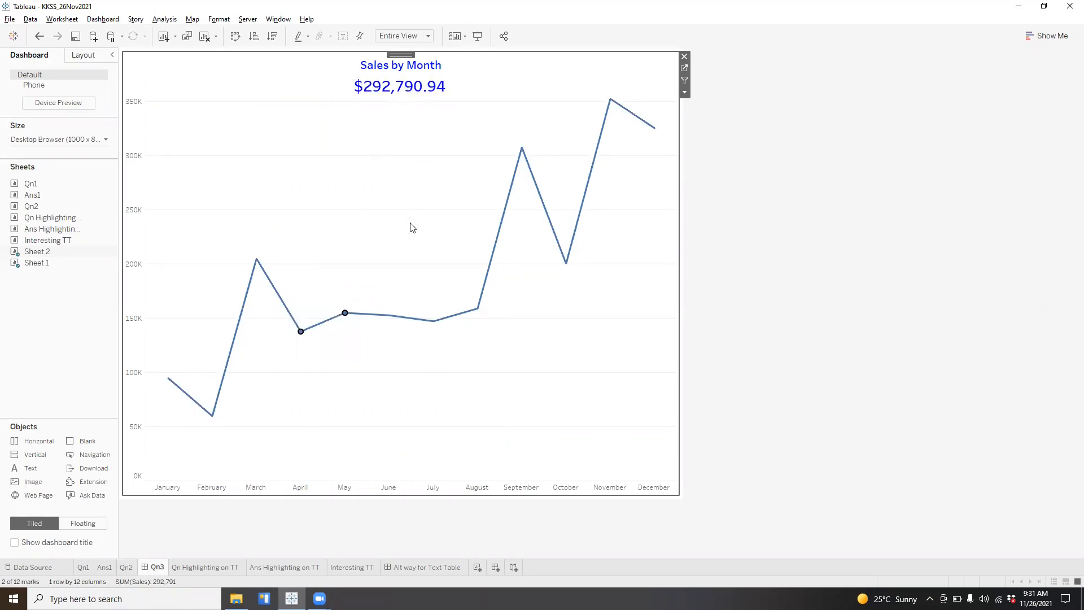
drag(410, 291, 489, 342)
click(452, 342)
click(432, 322)
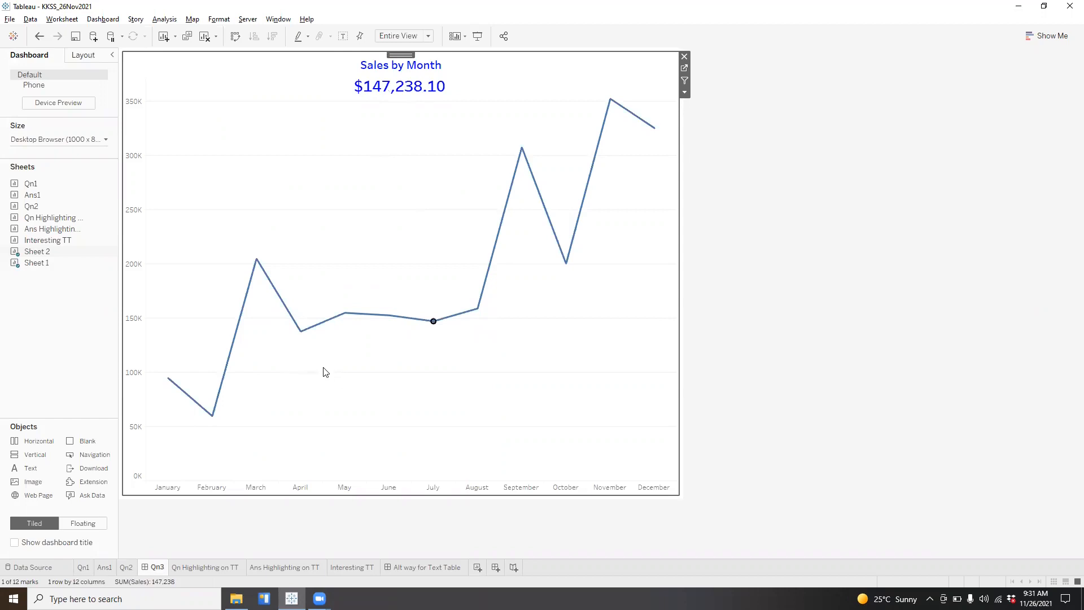
click(522, 148)
drag(597, 295, 502, 114)
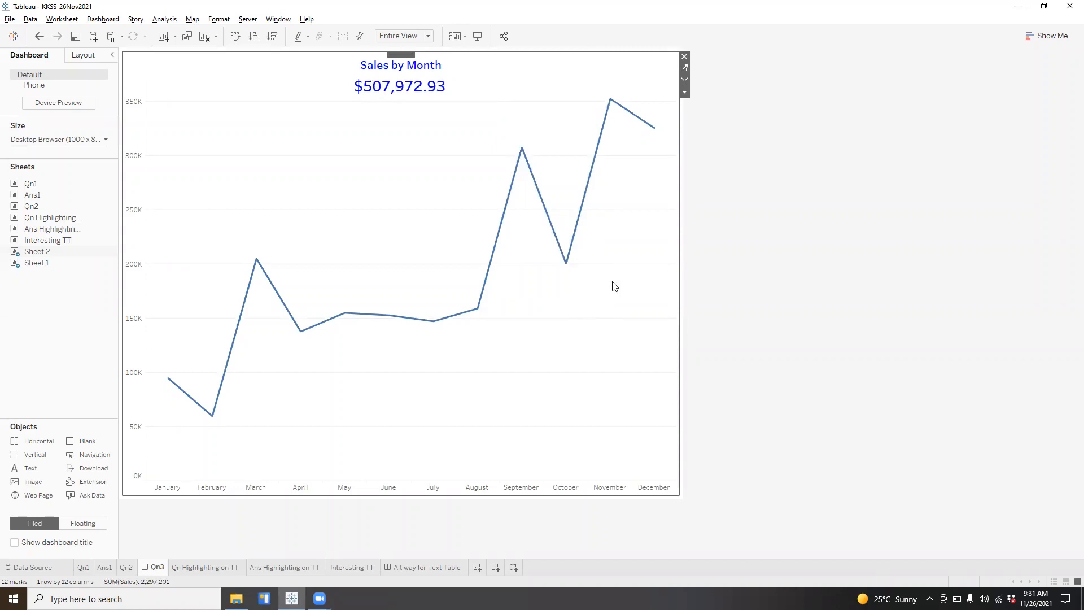
drag(617, 214, 131, 459)
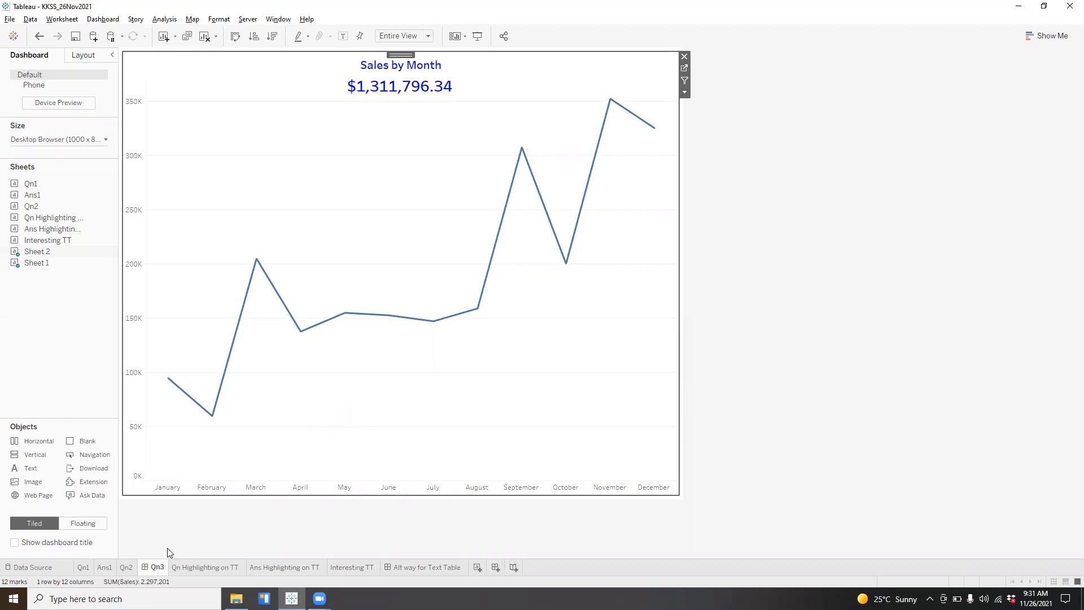
Examine the settings of the Param Action Example parameter action behind the Qn3 dashboard without changing them
click(104, 26)
mouse_move(62, 19)
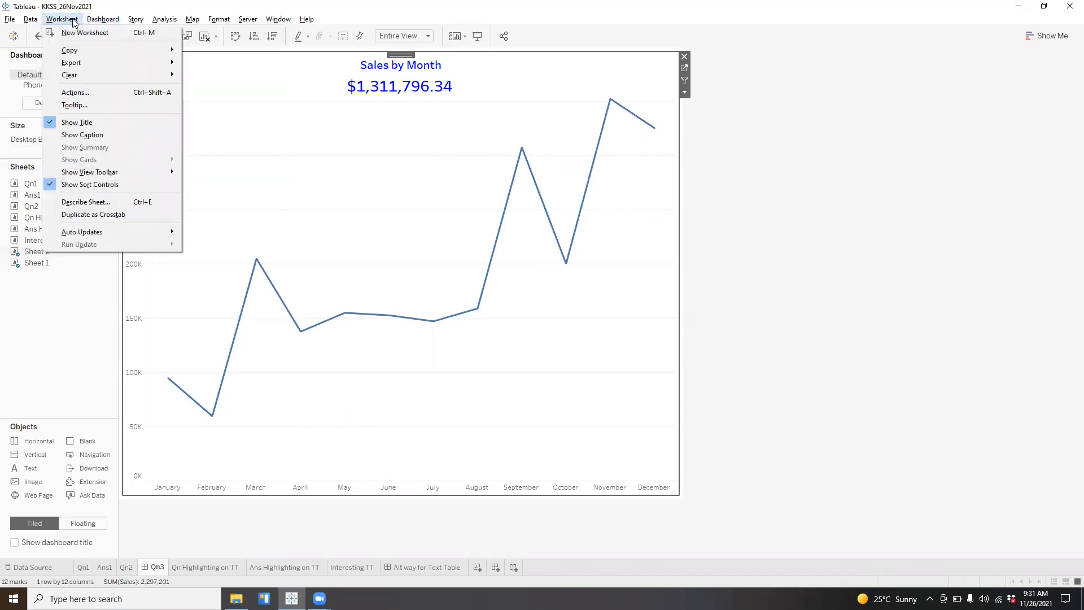
click(337, 143)
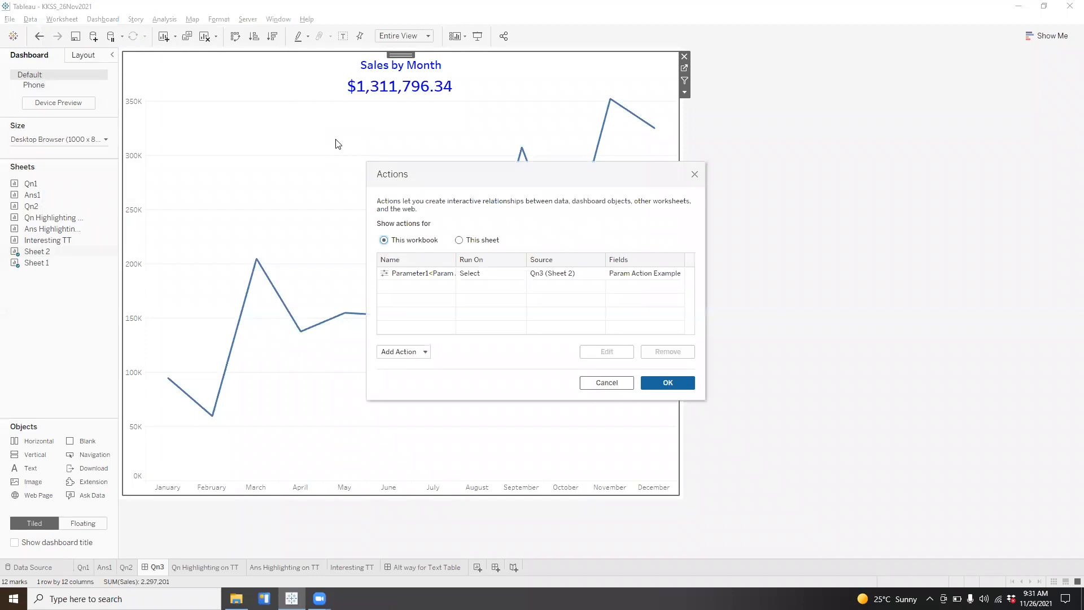
click(429, 275)
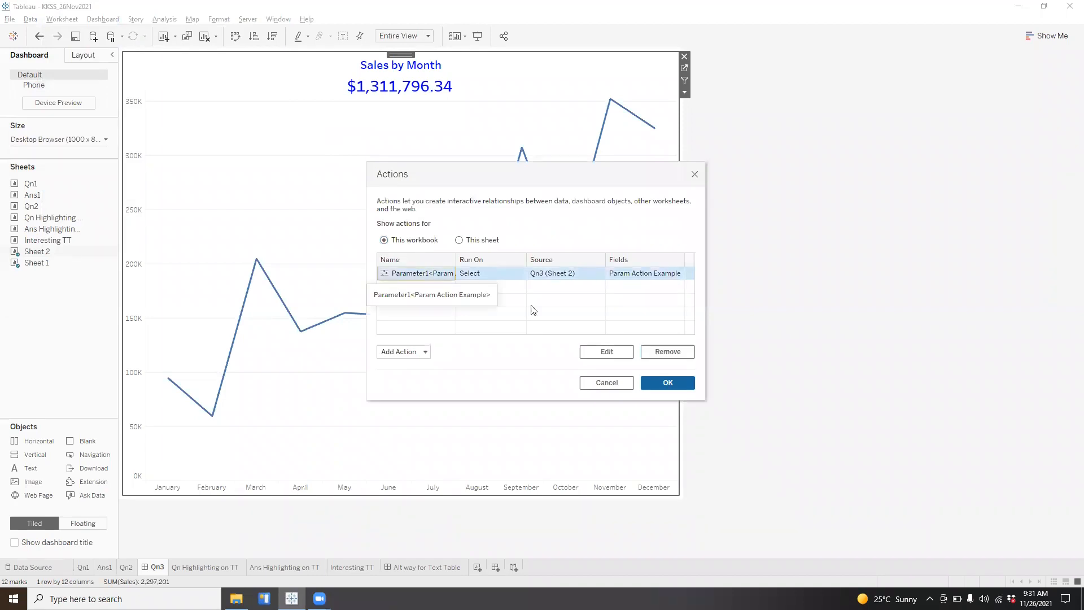
click(610, 352)
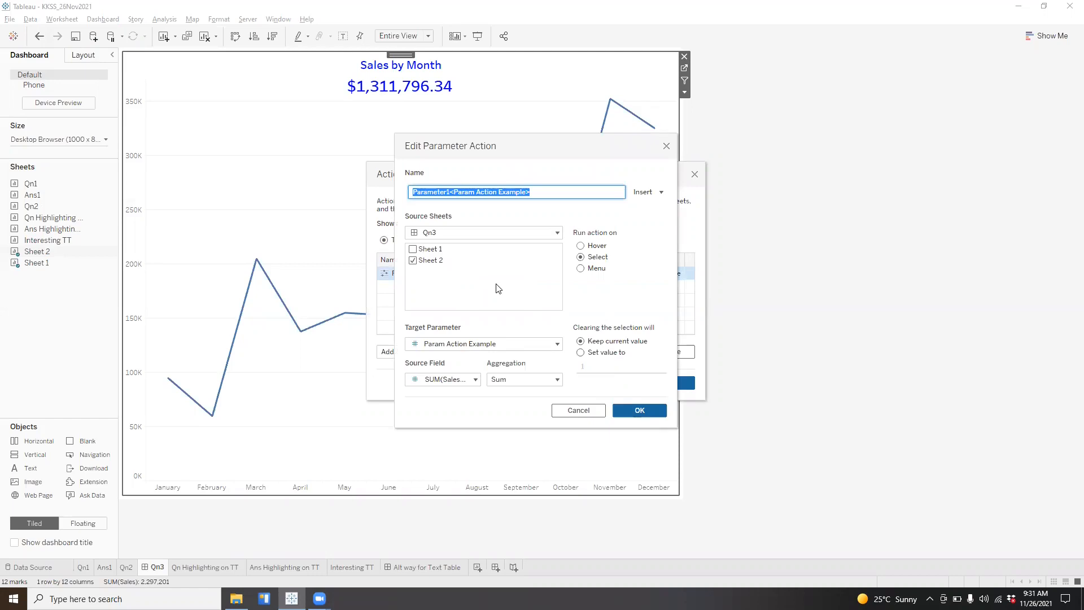
click(666, 147)
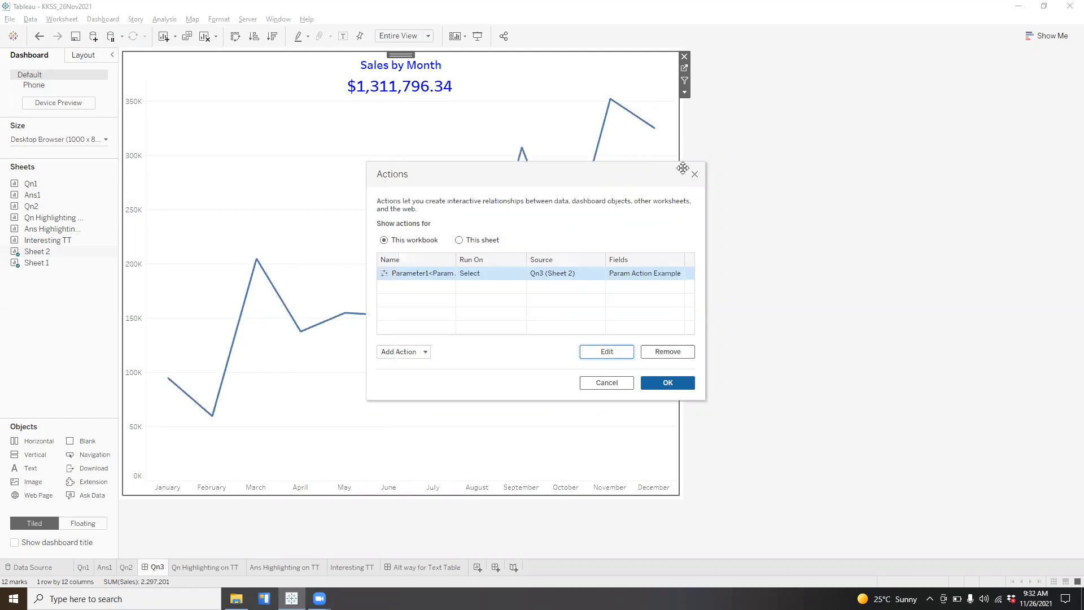
click(624, 383)
click(766, 310)
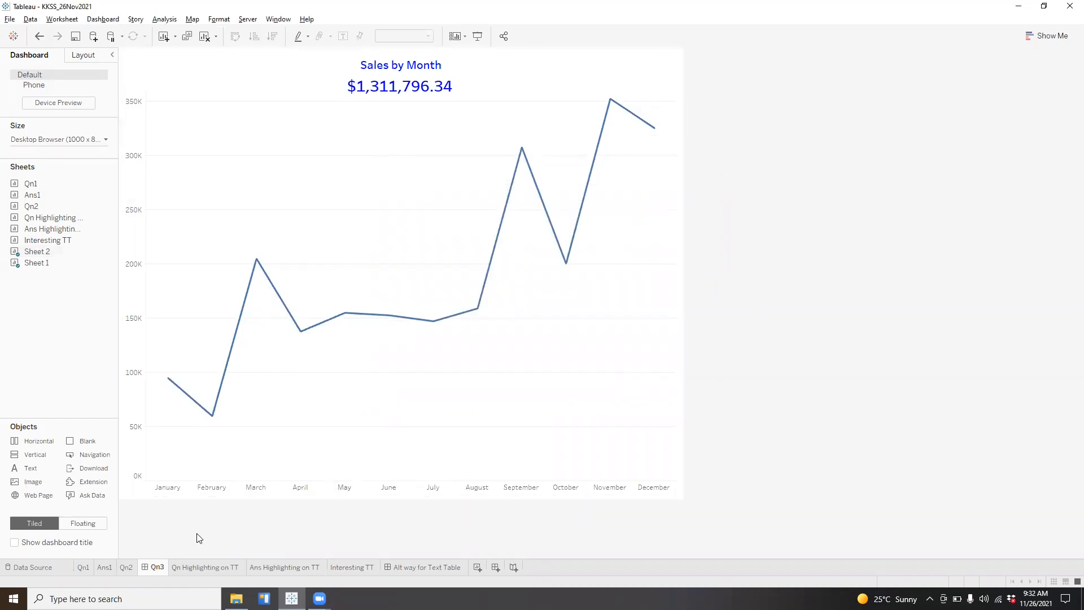
On the Qn Highlighting on TT worksheet, change the mark type to Square
click(218, 567)
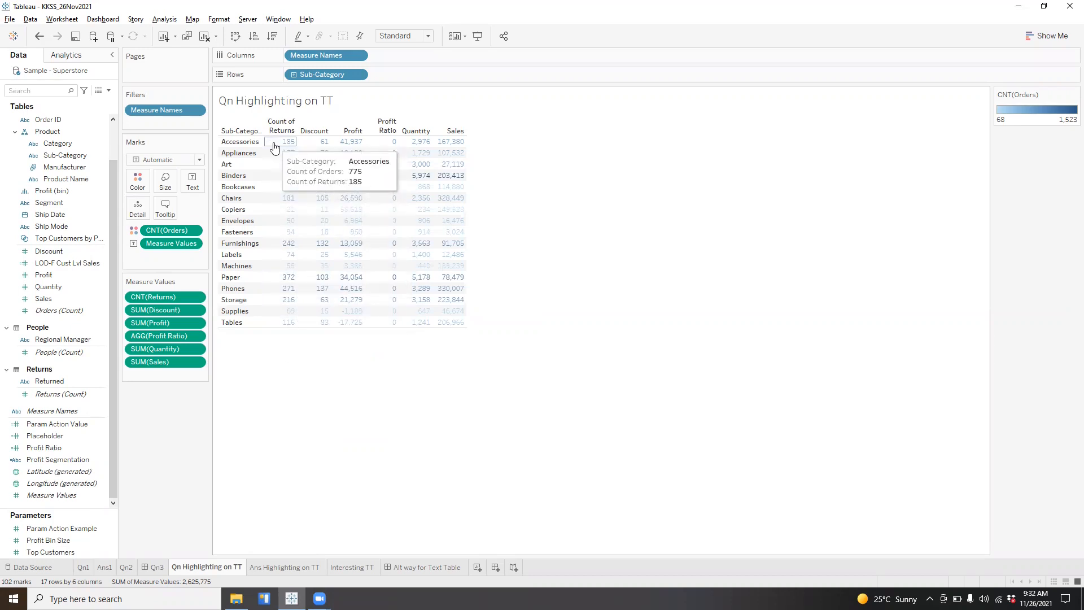
click(161, 161)
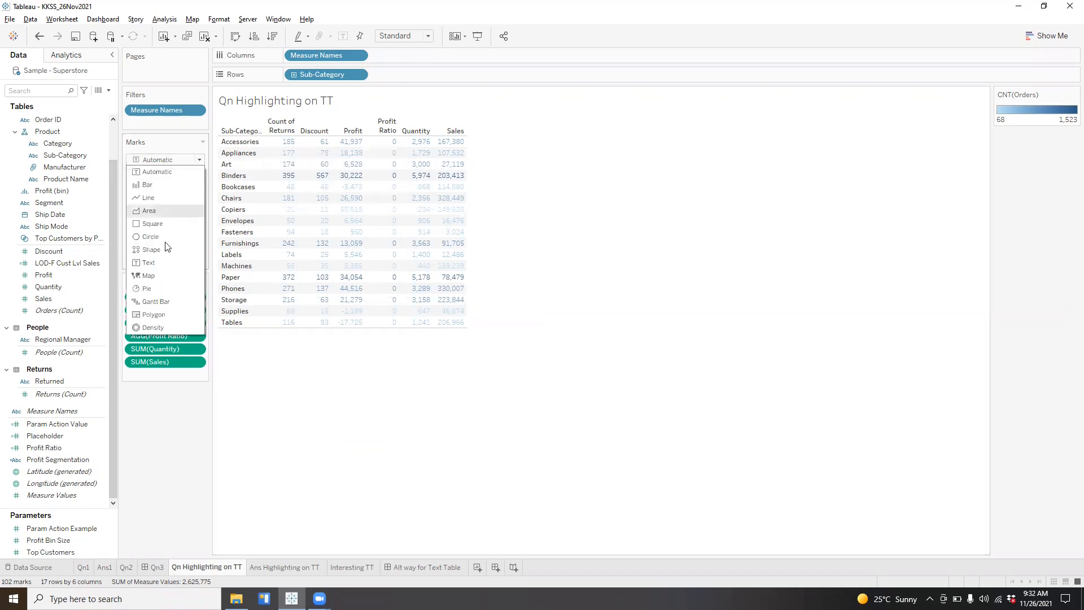
click(153, 224)
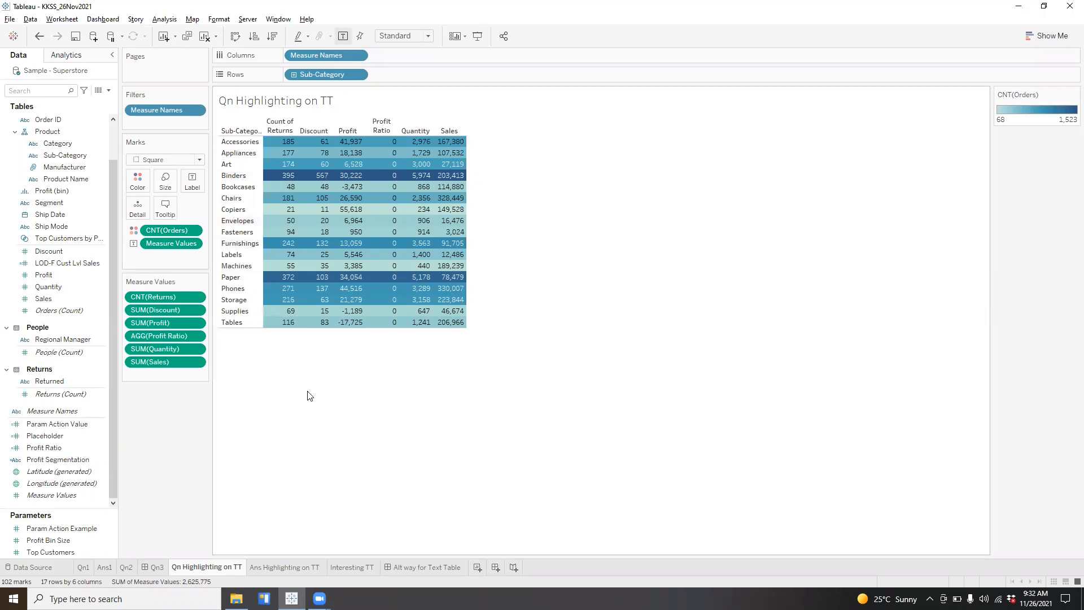
Compare the two Highlighting on TT worksheets, move the Qn sheet behind the Ans sheet, and open the Ans sheet
mouse_move(283, 147)
click(293, 568)
click(217, 564)
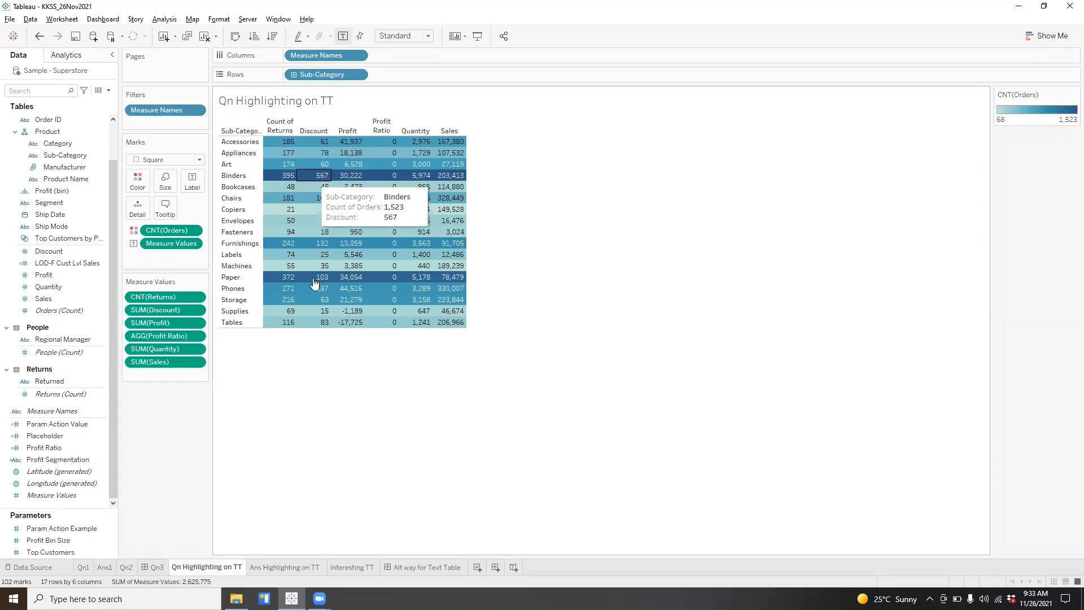
click(295, 568)
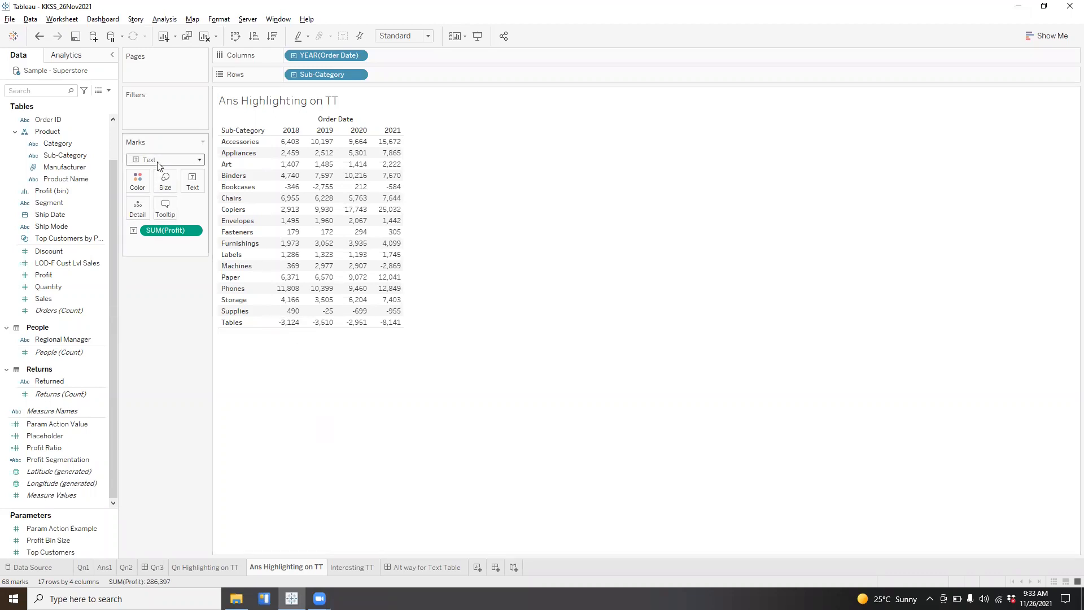
click(212, 568)
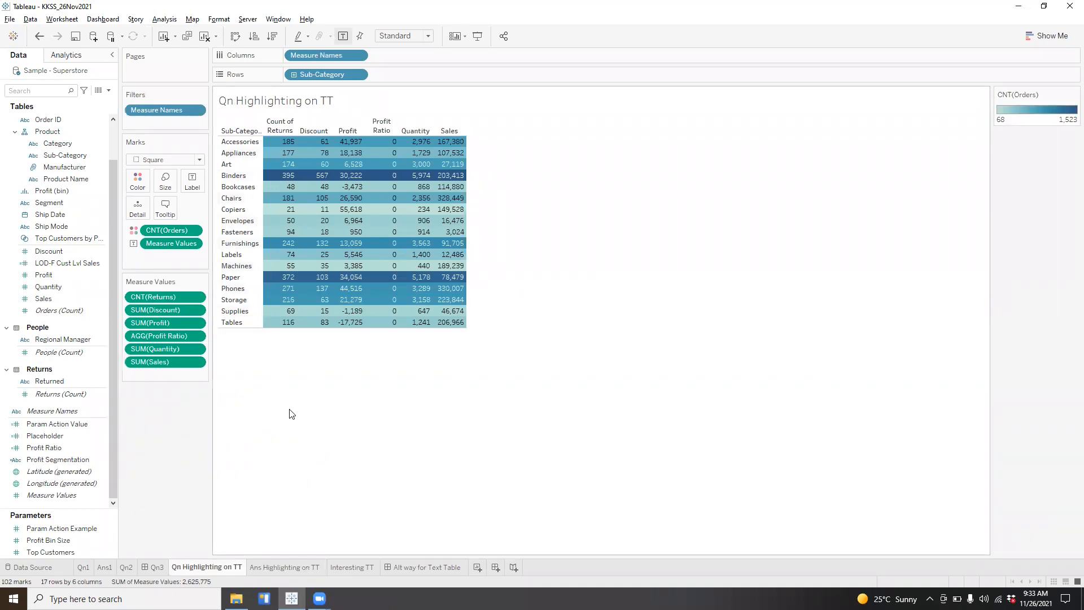
drag(215, 567, 257, 569)
click(214, 567)
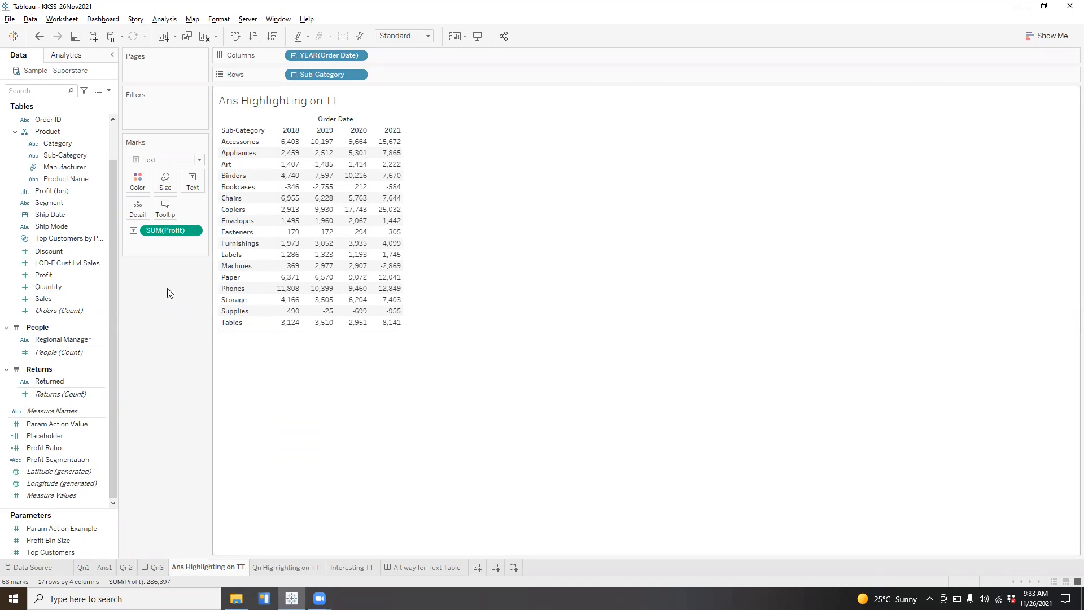
On the Ans Highlighting on TT worksheet, change the mark type to Square and color the cells by Profit
click(169, 160)
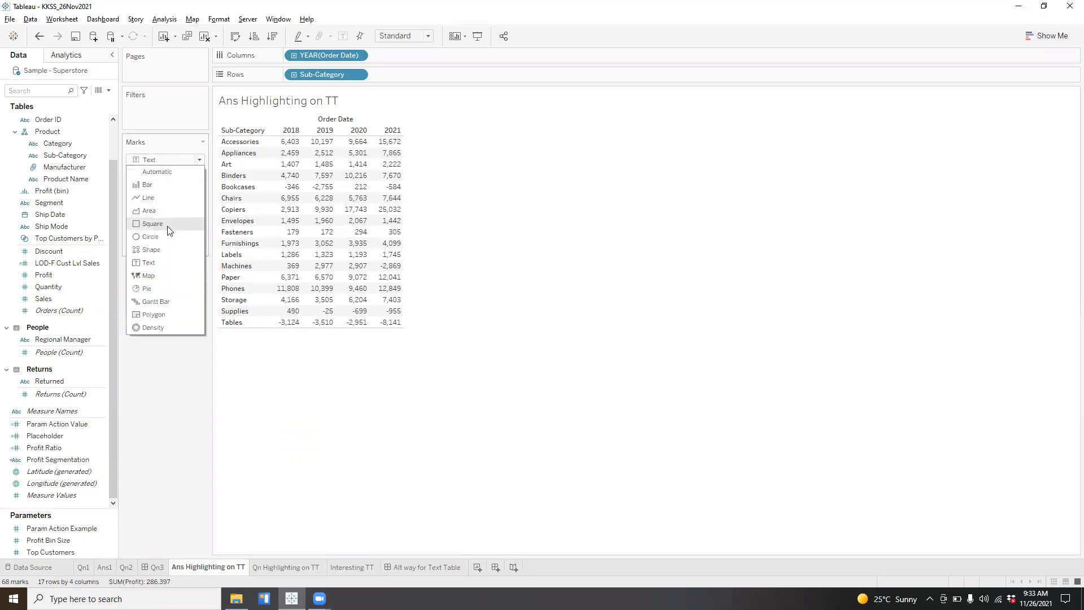
click(165, 224)
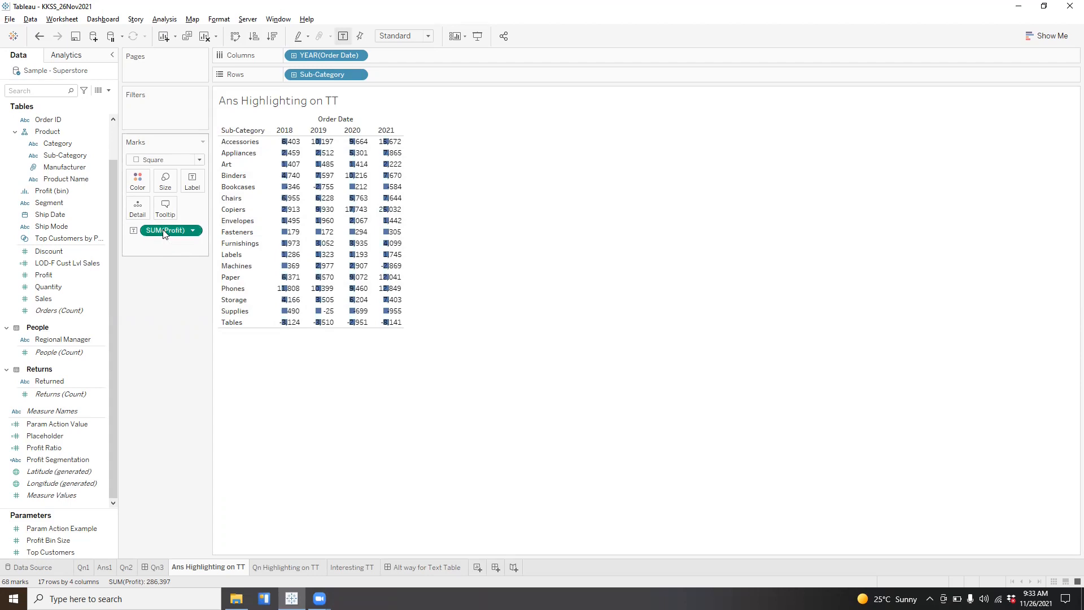
click(51, 275)
drag(120, 191, 137, 179)
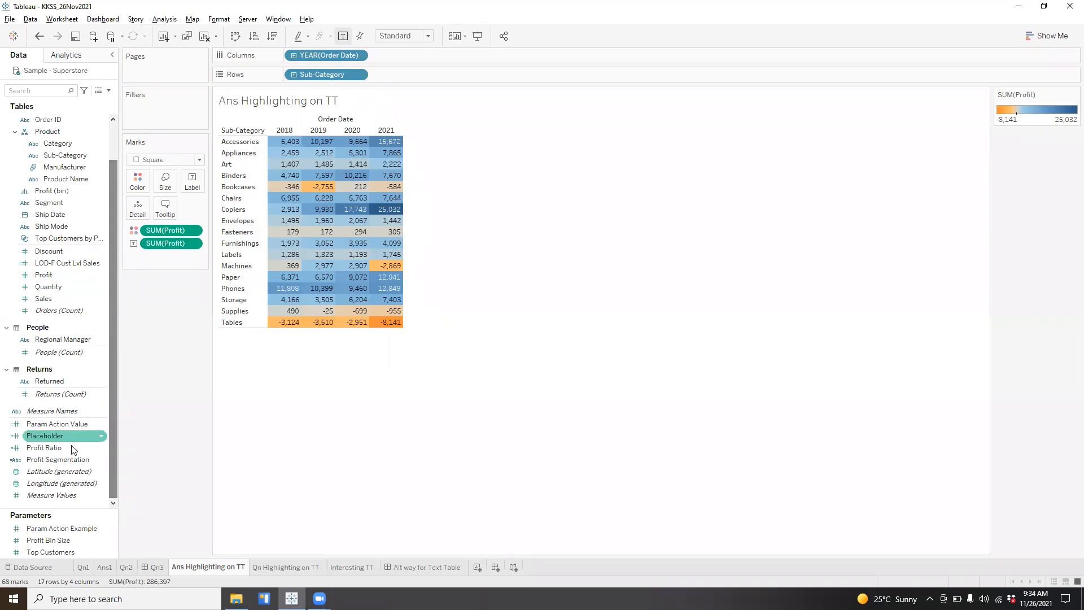
Examine the formula of the Profit Segmentation calculated field without changing it
right_click(68, 459)
click(112, 289)
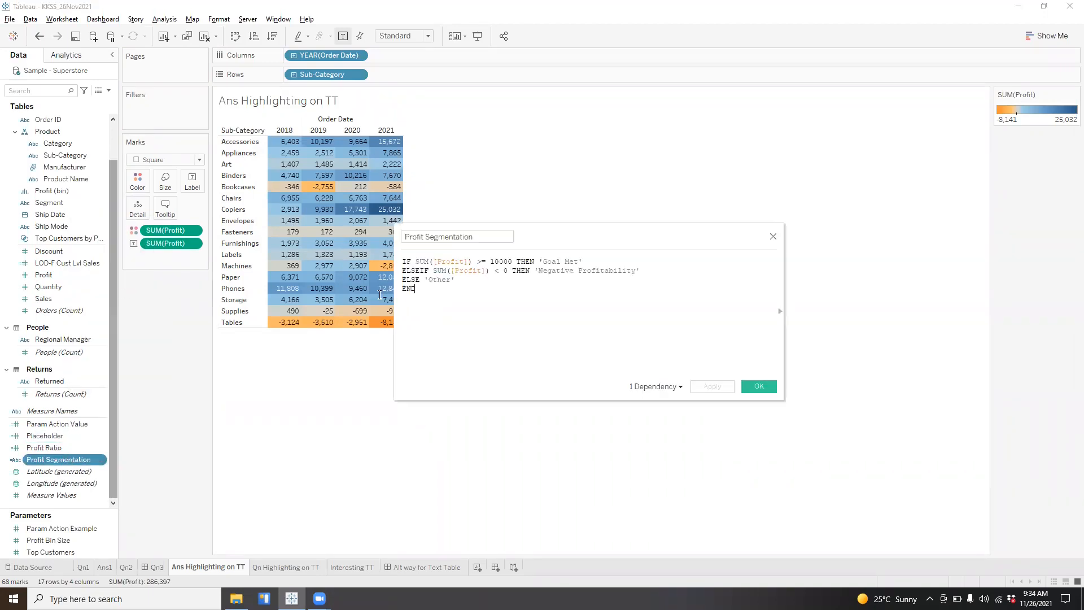
drag(615, 229, 634, 173)
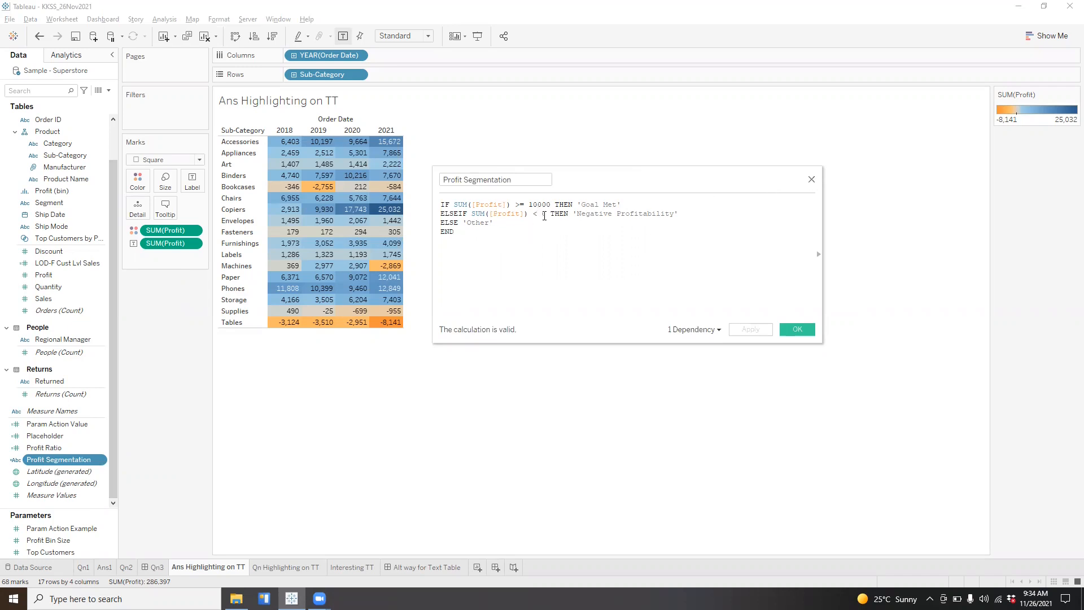
click(812, 179)
Color the squares by Profit Segmentation instead of Profit and enlarge the marks to the maximum size
drag(65, 463, 134, 178)
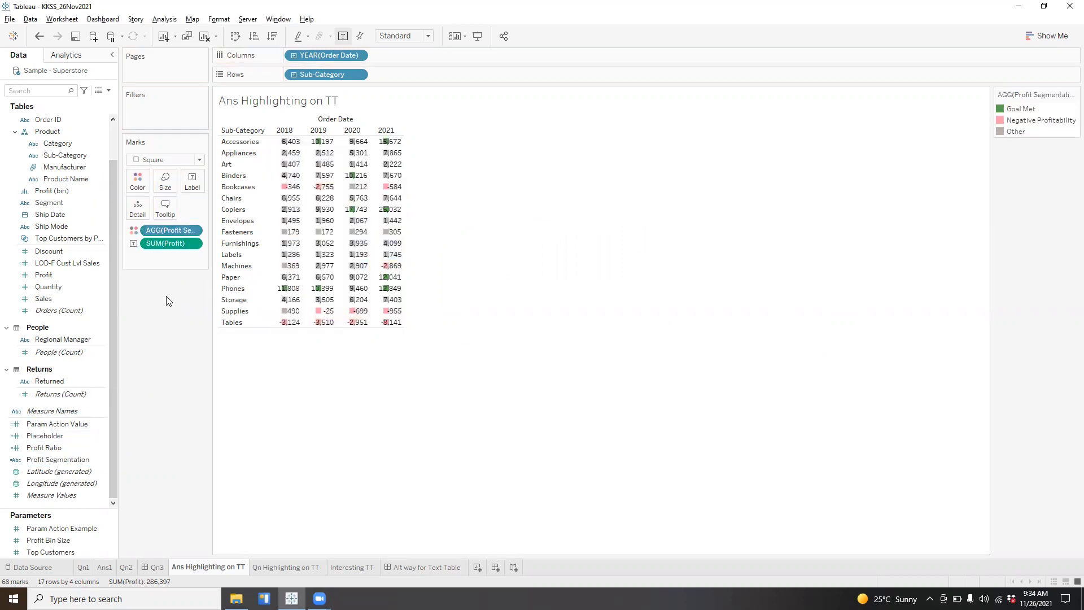
click(165, 180)
drag(326, 276, 362, 297)
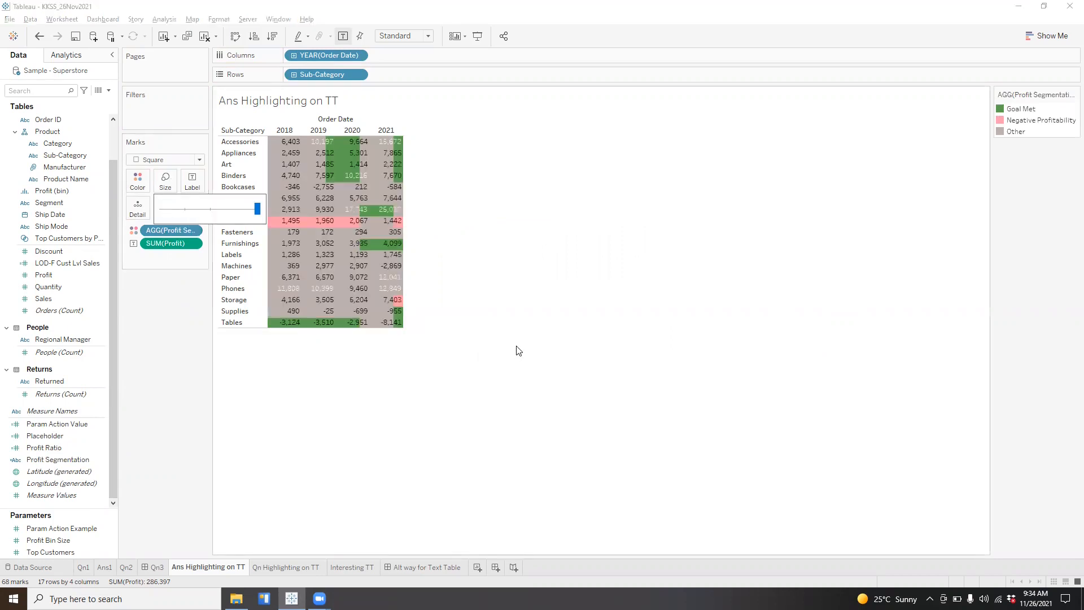
click(520, 343)
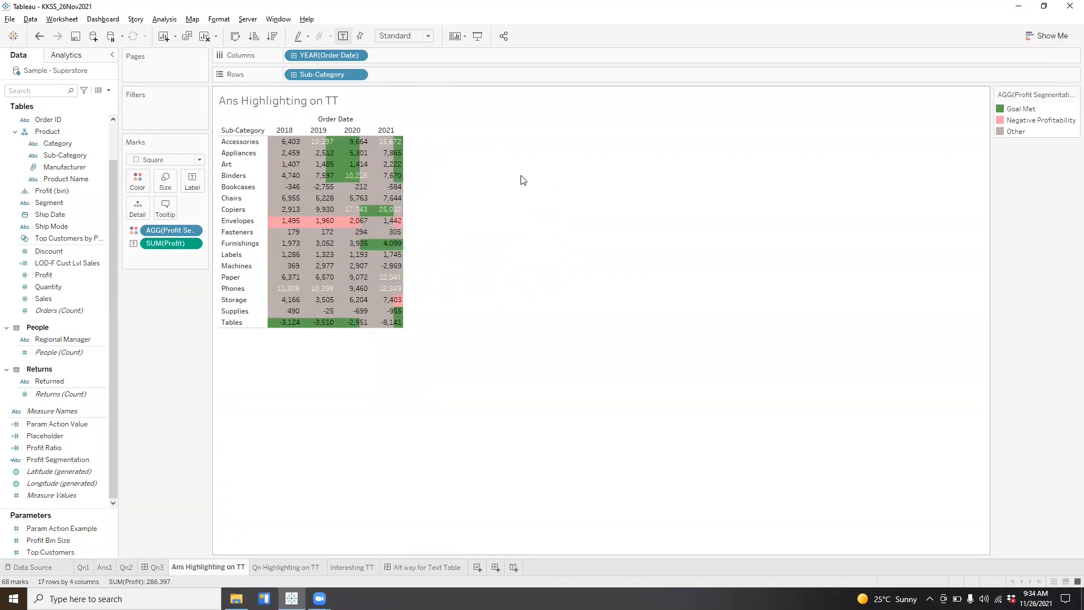
Try coloring the squares by SUM(Profit) for comparison, and put Profit Segmentation back on color
drag(158, 230, 164, 327)
drag(157, 232, 138, 179)
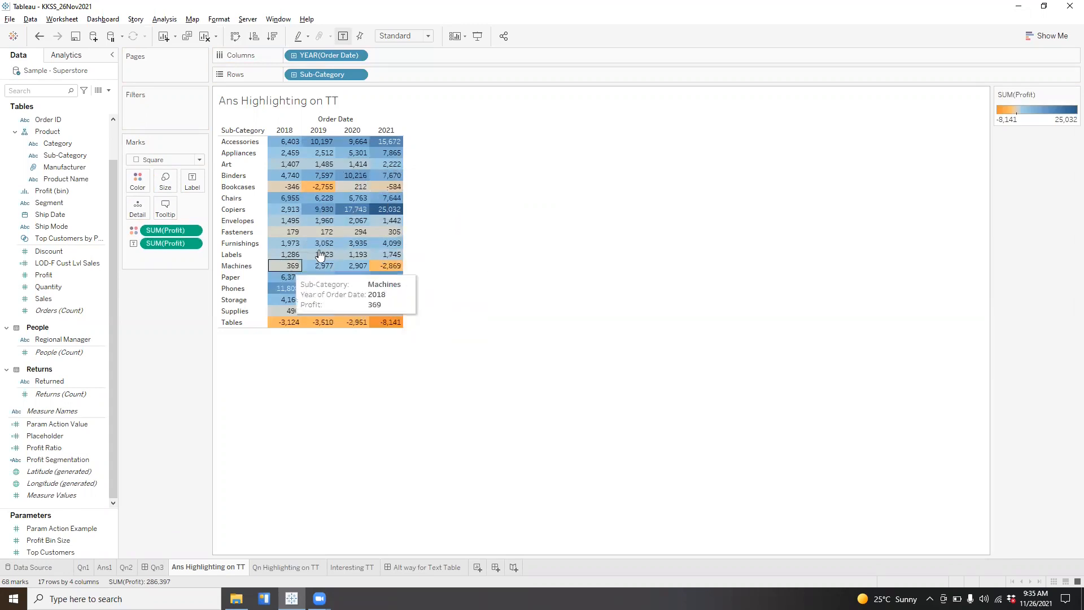
drag(56, 459, 138, 180)
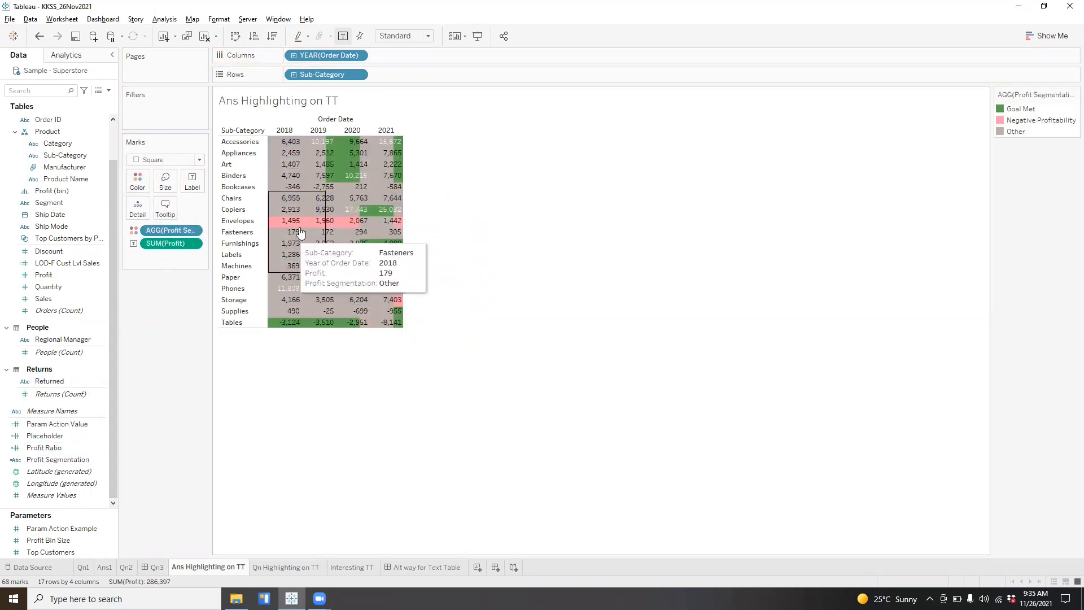
Try a smaller size for the square marks, return them to maximum size, and inspect the cells in the 2018 column
click(165, 182)
drag(257, 210, 184, 217)
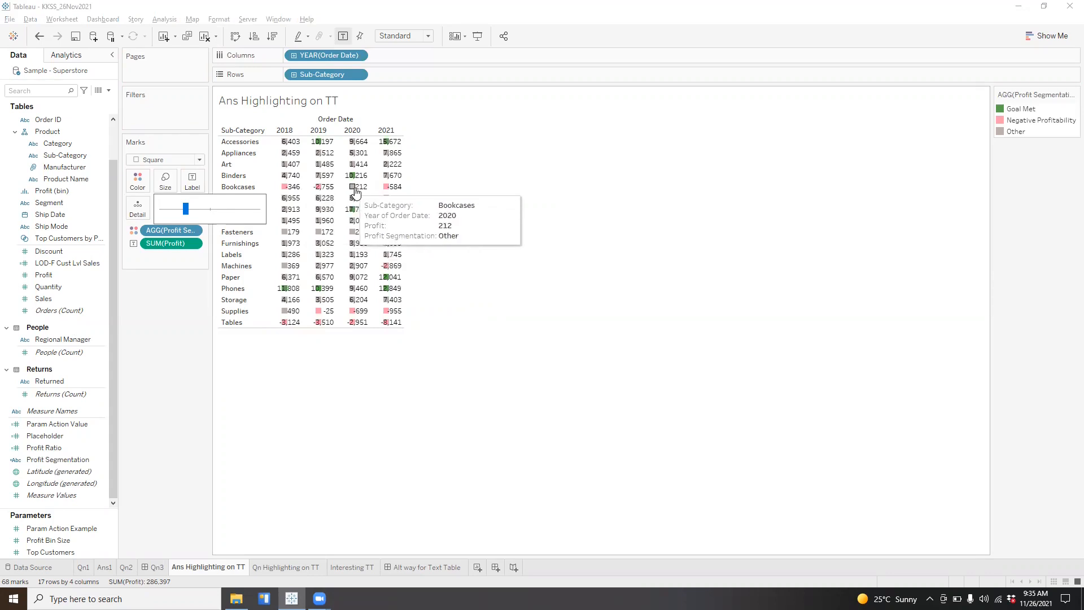
drag(184, 217, 260, 216)
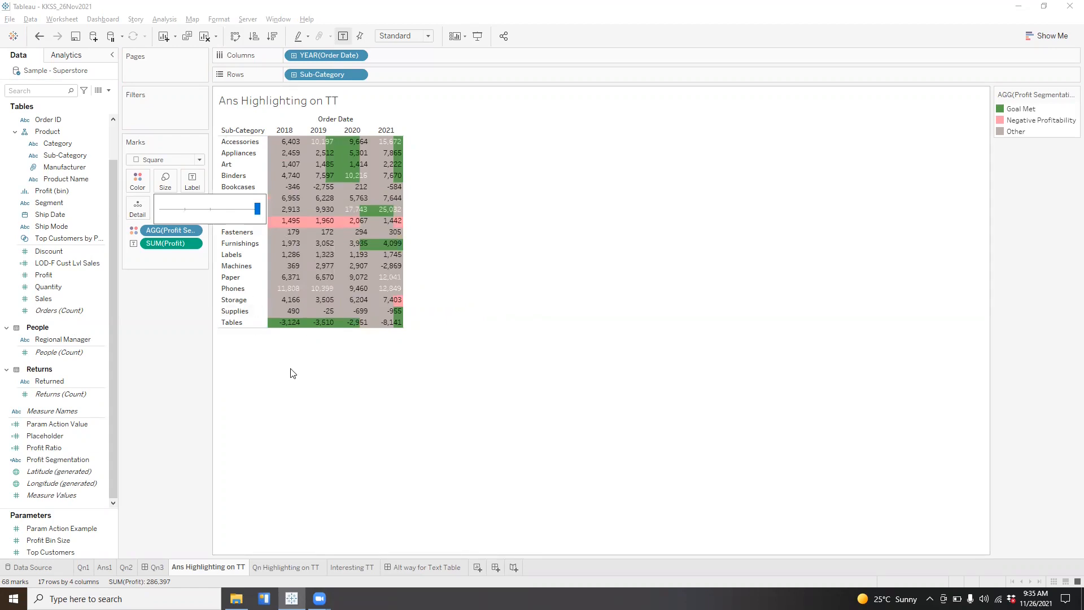
mouse_move(293, 157)
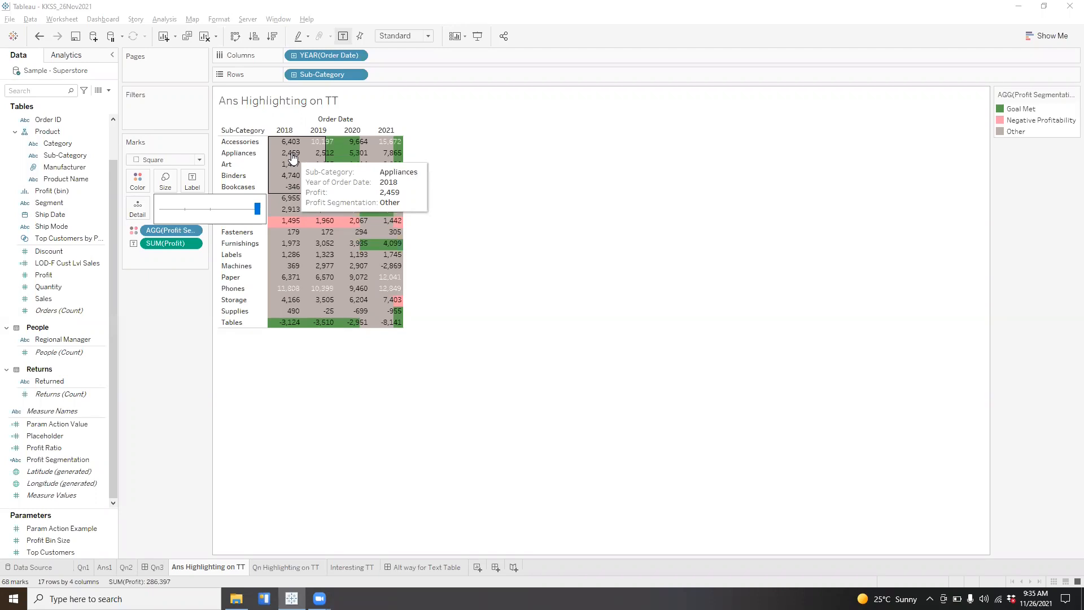
click(300, 405)
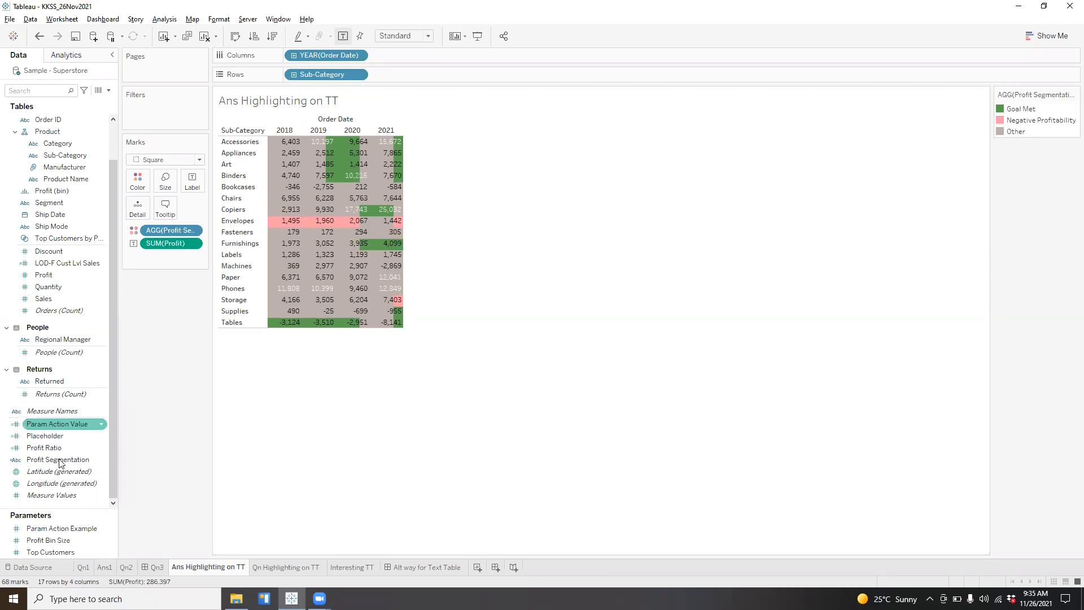
Create the calculated field Calculation1 and copy the entire Profit Segmentation formula for reuse
right_click(68, 505)
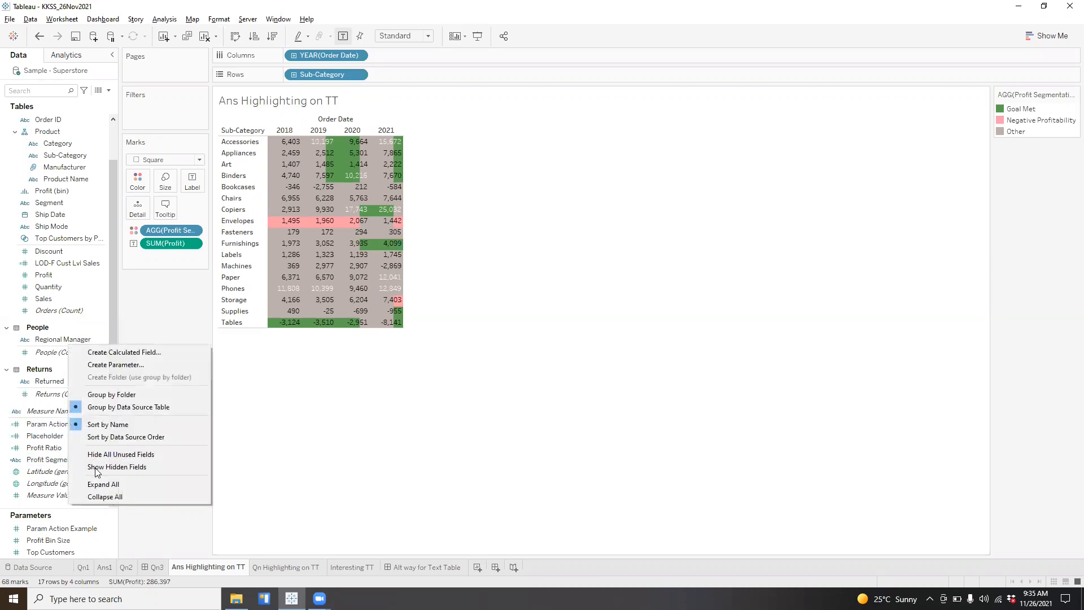
click(116, 354)
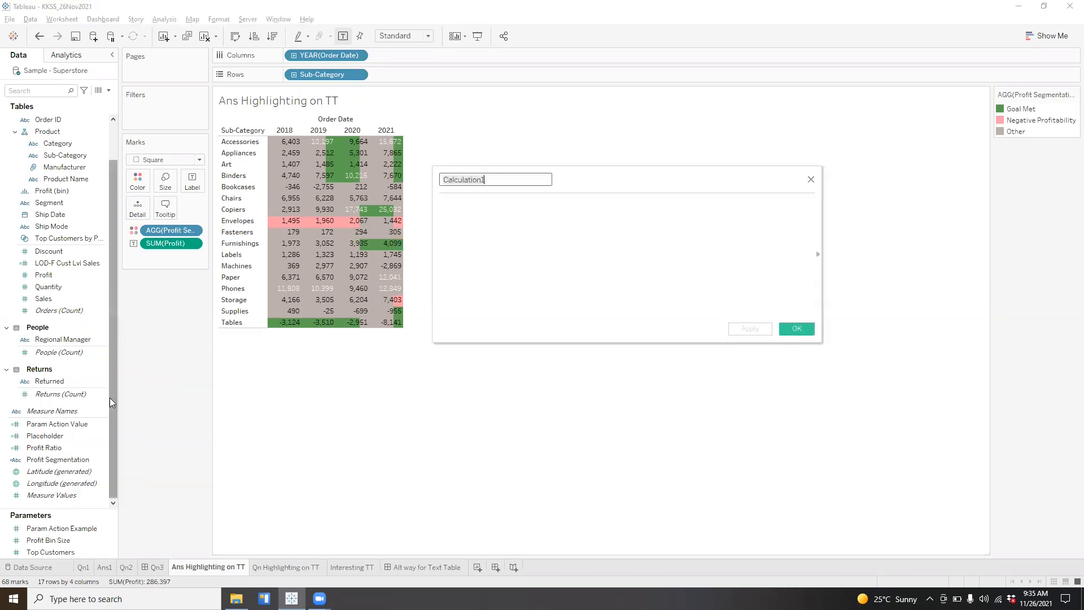
right_click(48, 464)
click(79, 283)
drag(524, 237, 440, 210)
key(ctrl+c)
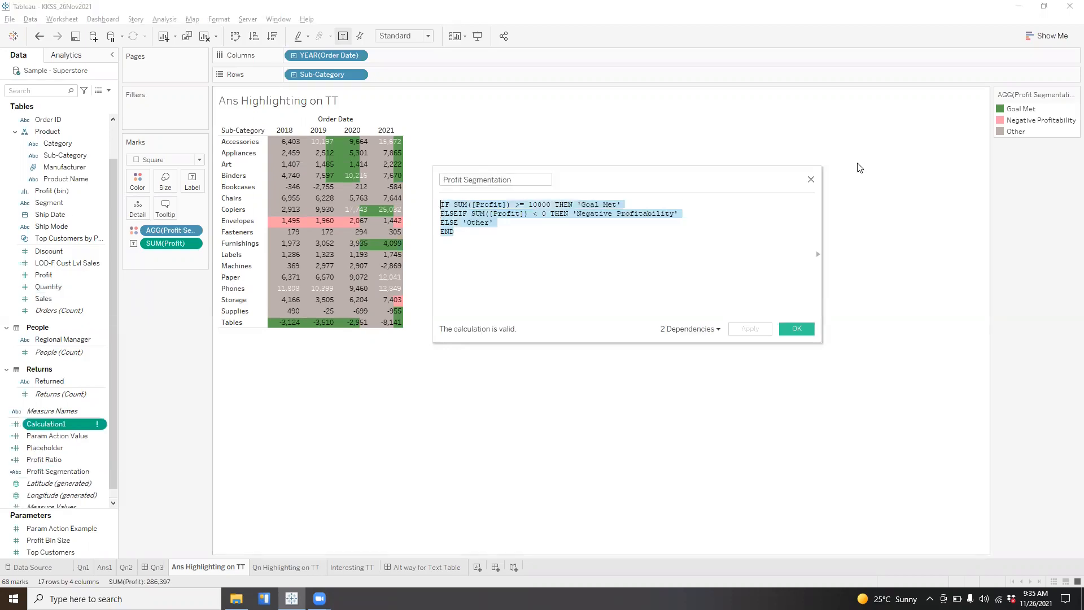
click(811, 180)
Paste the formula into Calculation1, replacing 'Goal Met' with 1, 'Negative Profitability' with -1 and 'Other' with 0, and save it
right_click(58, 423)
click(79, 410)
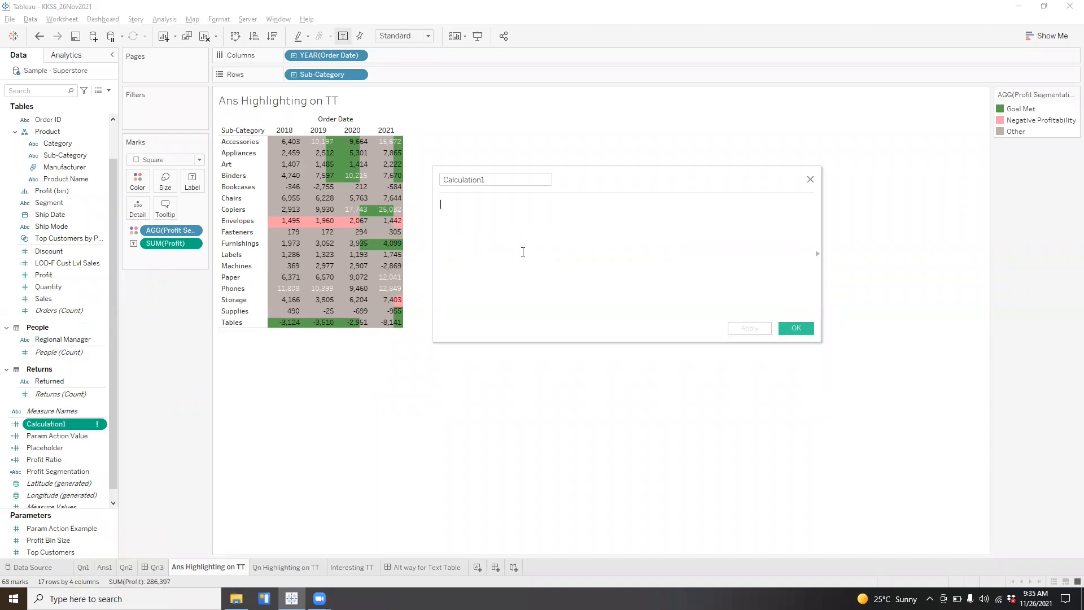
key(ctrl+v)
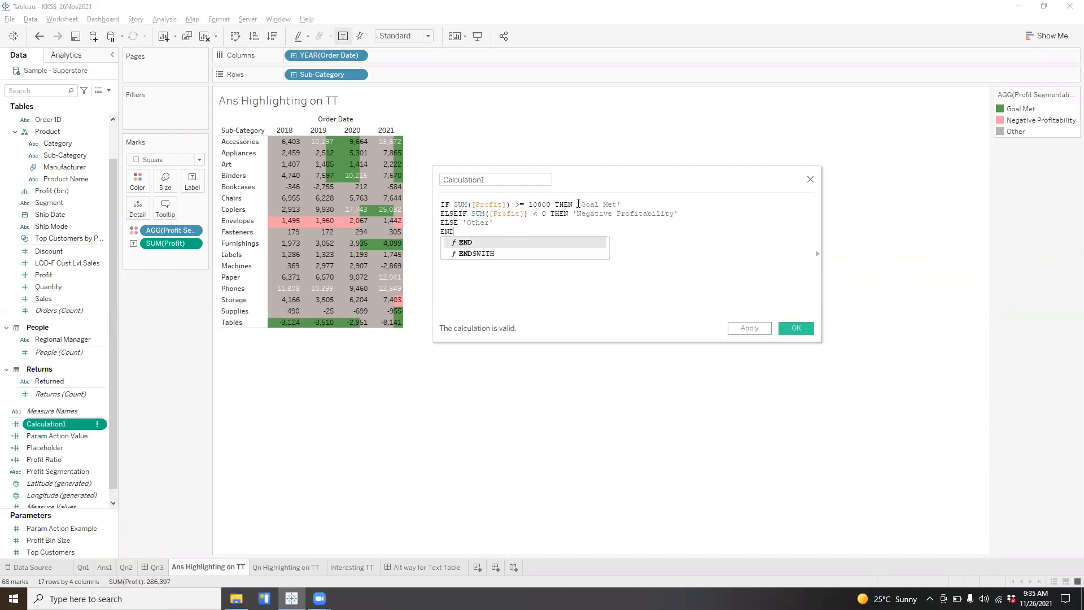
drag(578, 203, 632, 201)
text(1)
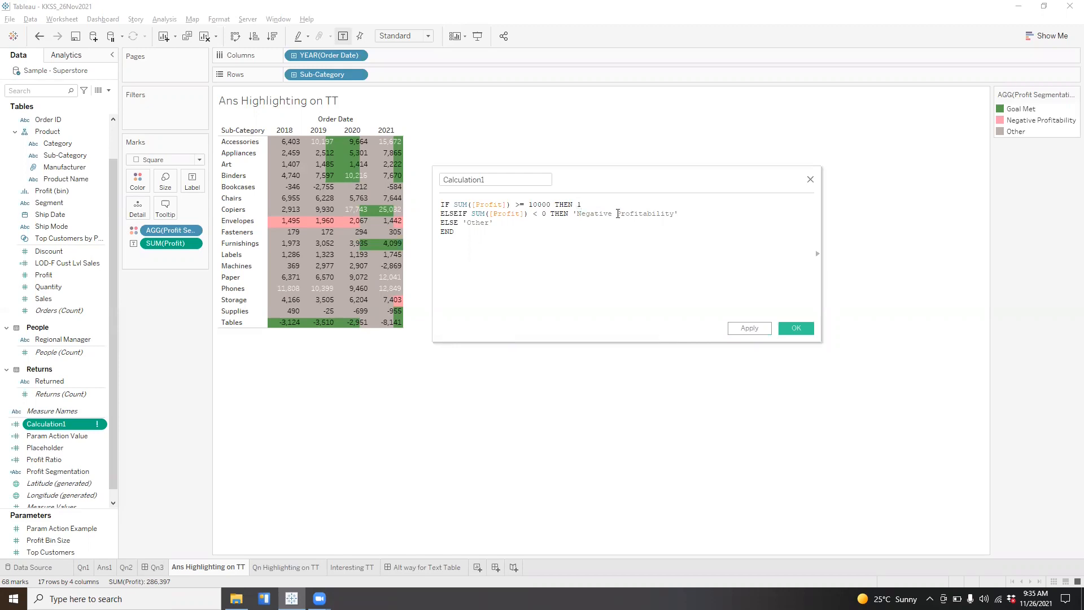
click(585, 231)
drag(573, 214, 681, 213)
text(-1)
double_click(466, 223)
text(0)
click(797, 330)
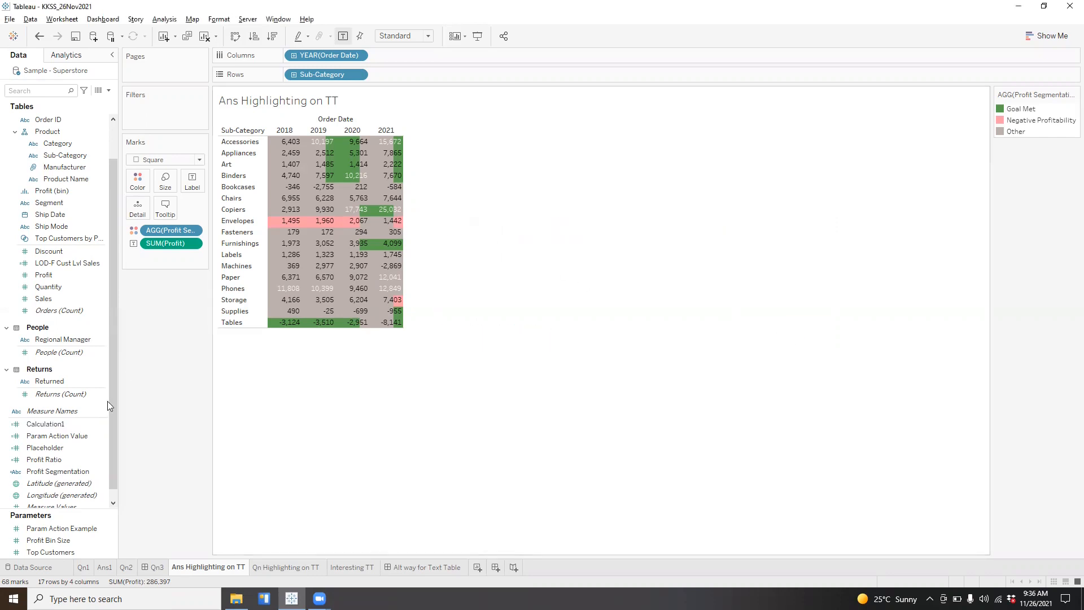
Color the squares by Calculation1, undo and redo the change to compare it with Profit Segmentation, and inspect individual cells
drag(55, 424, 140, 182)
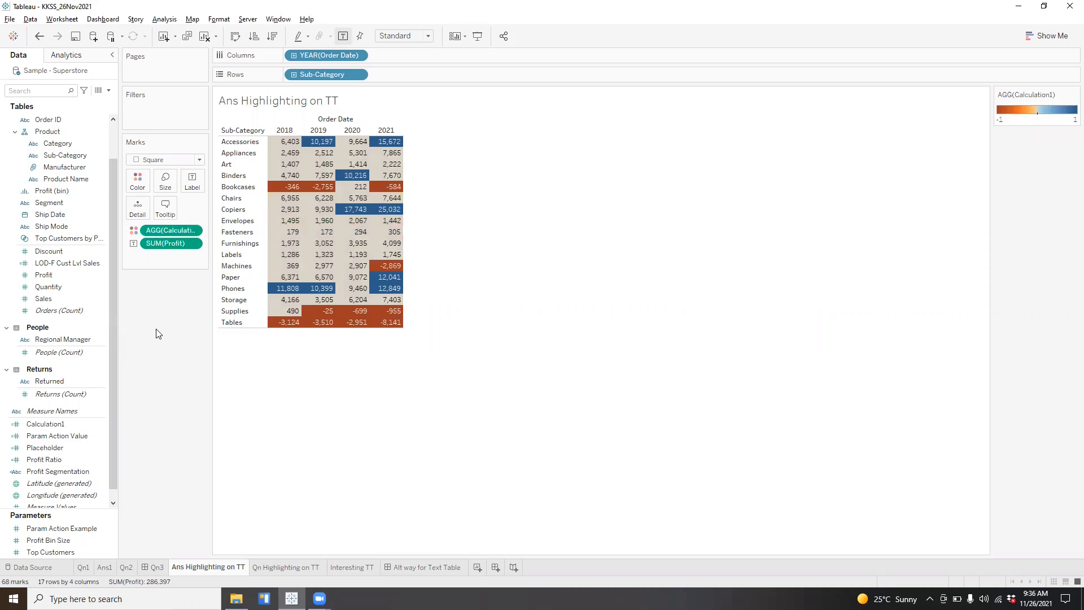
key(ctrl+z)
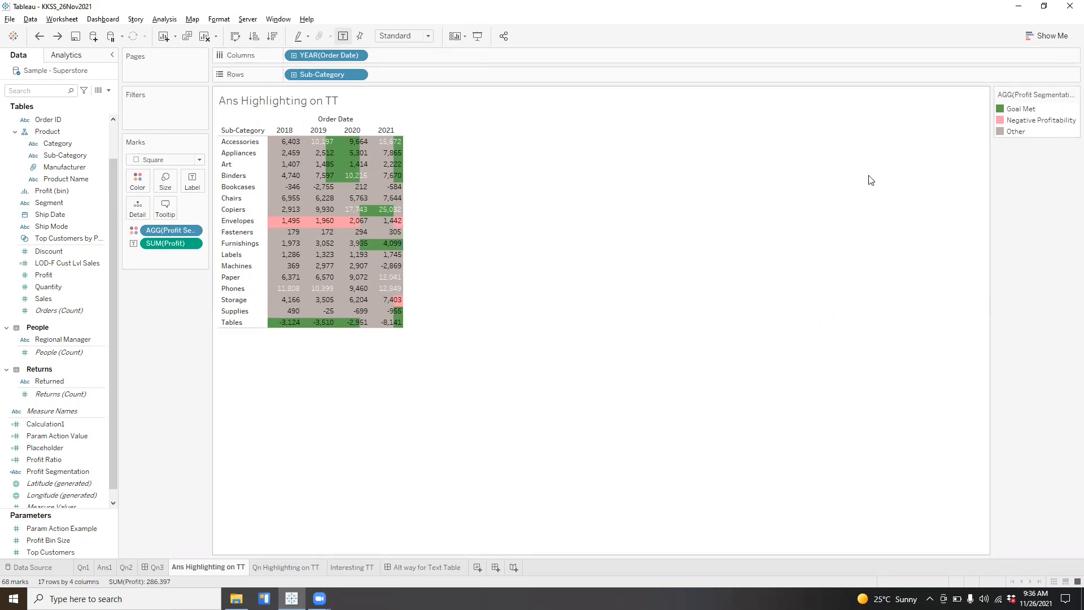
key(ctrl+y)
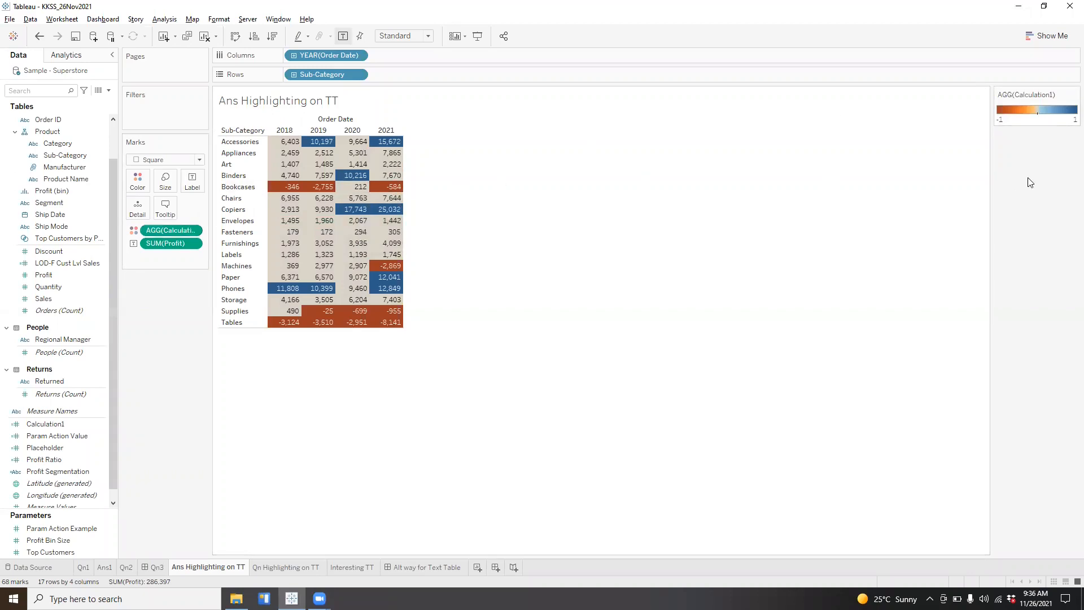
mouse_move(352, 179)
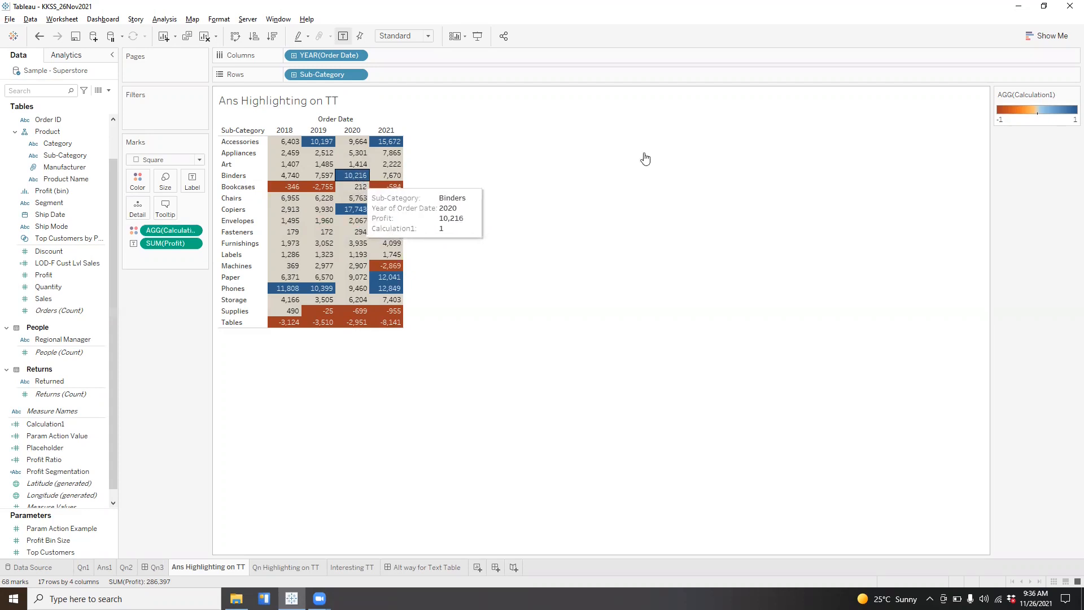
mouse_move(351, 229)
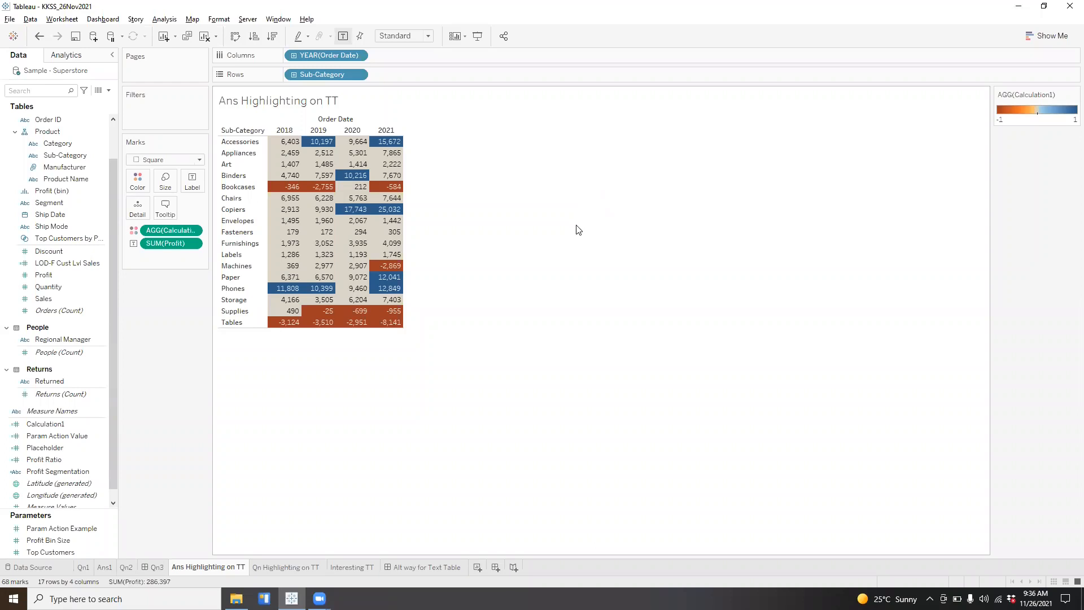
Replace Calculation1 on color with Profit Segmentation and inspect the first cells of the 2018 column
click(45, 423)
drag(56, 471, 169, 230)
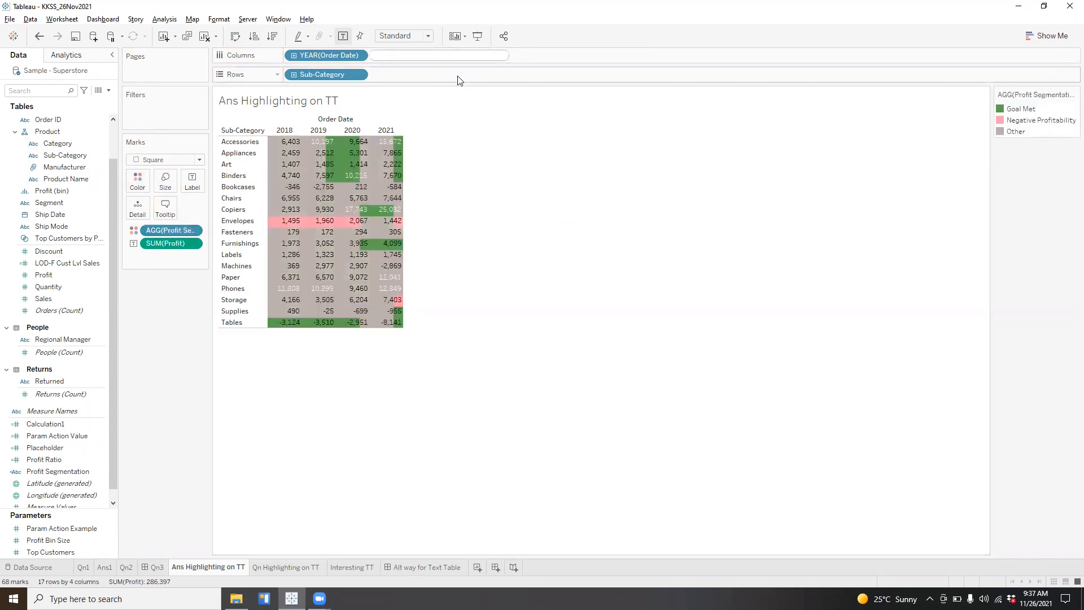
mouse_move(271, 147)
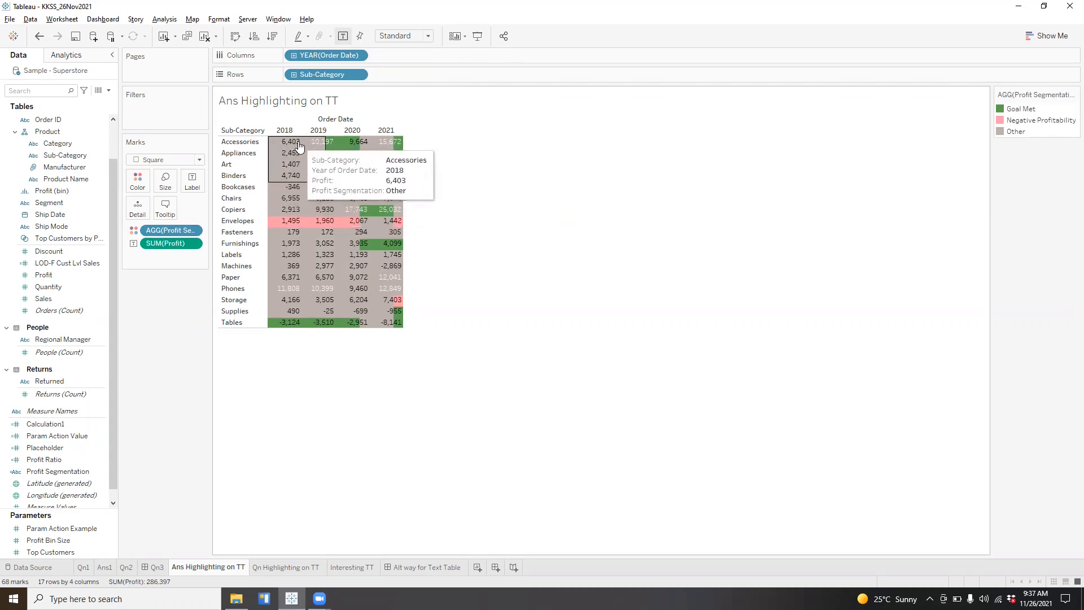
Add an empty-string "" dimension after YEAR(Order Date) on Columns and another after Sub-Category on Rows
double_click(422, 61)
text("")
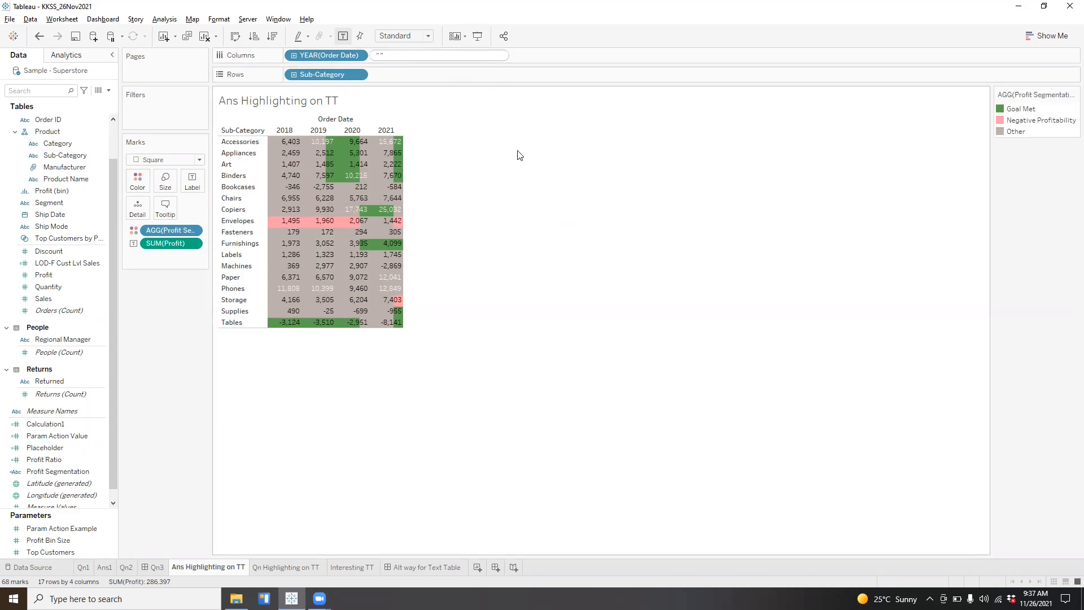
key(Return)
double_click(428, 75)
text("")
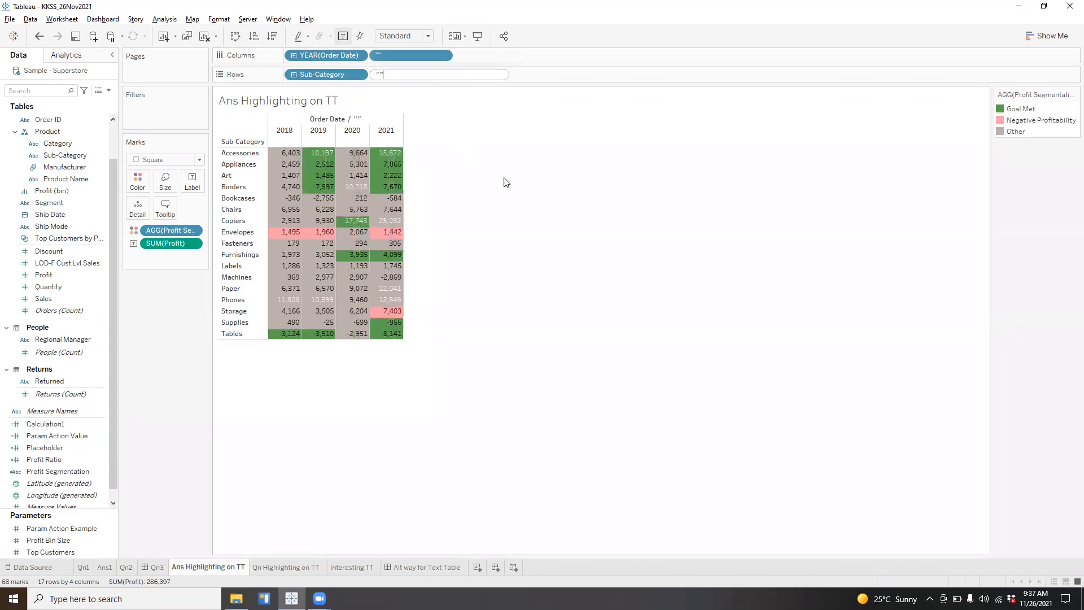
key(Return)
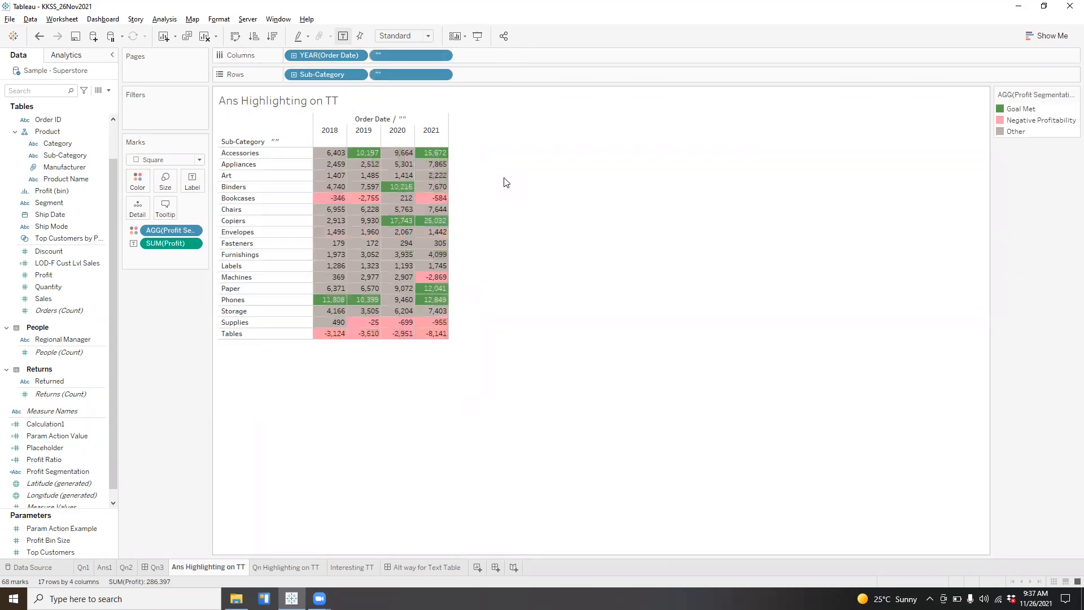
Try hiding the field labels for rows in the text table
right_click(283, 145)
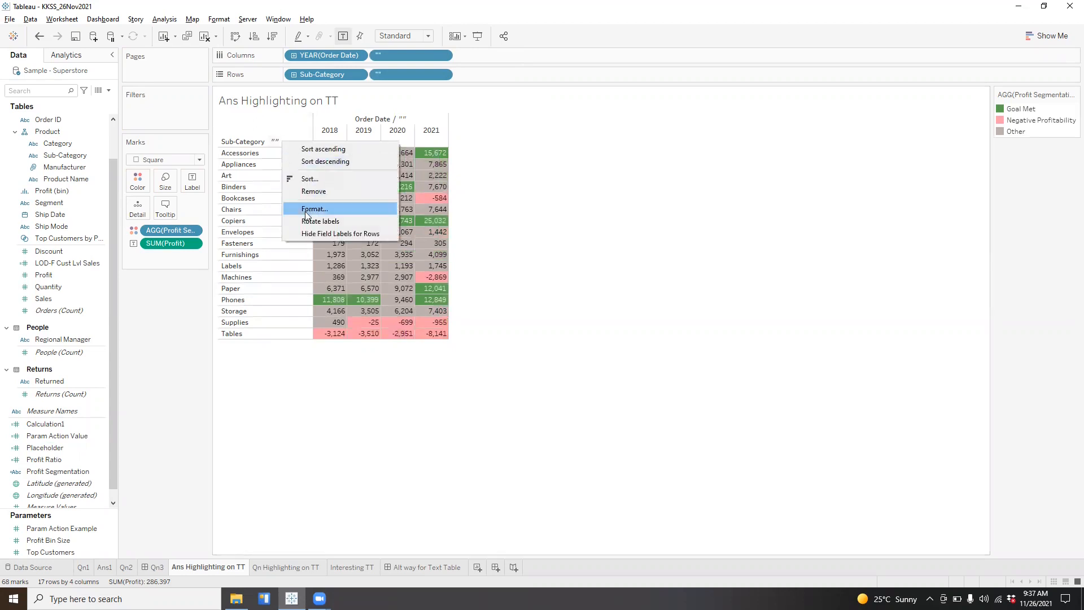
click(308, 232)
right_click(286, 143)
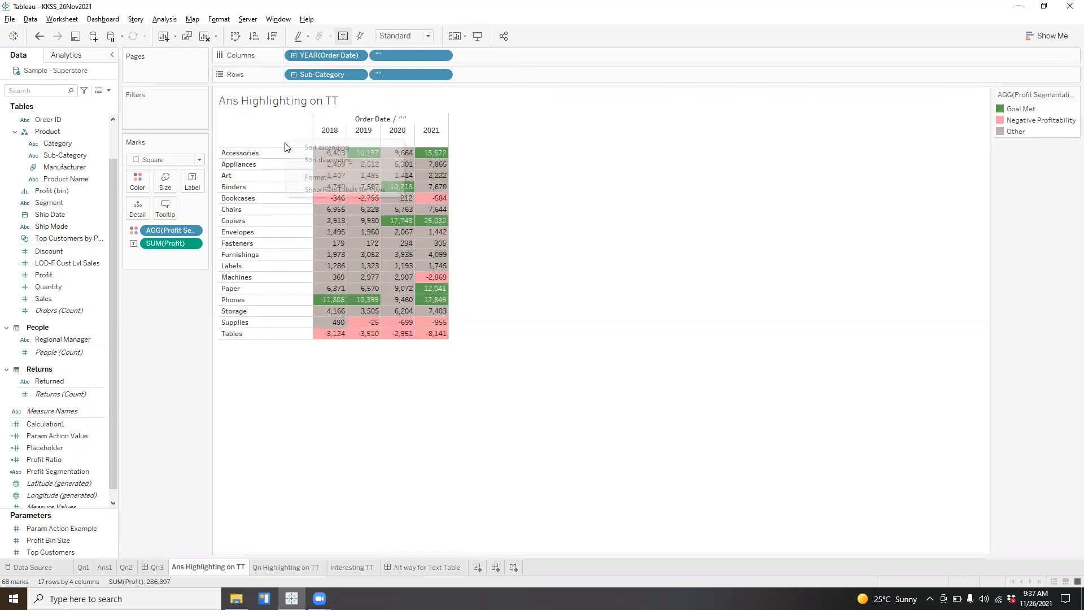
click(515, 275)
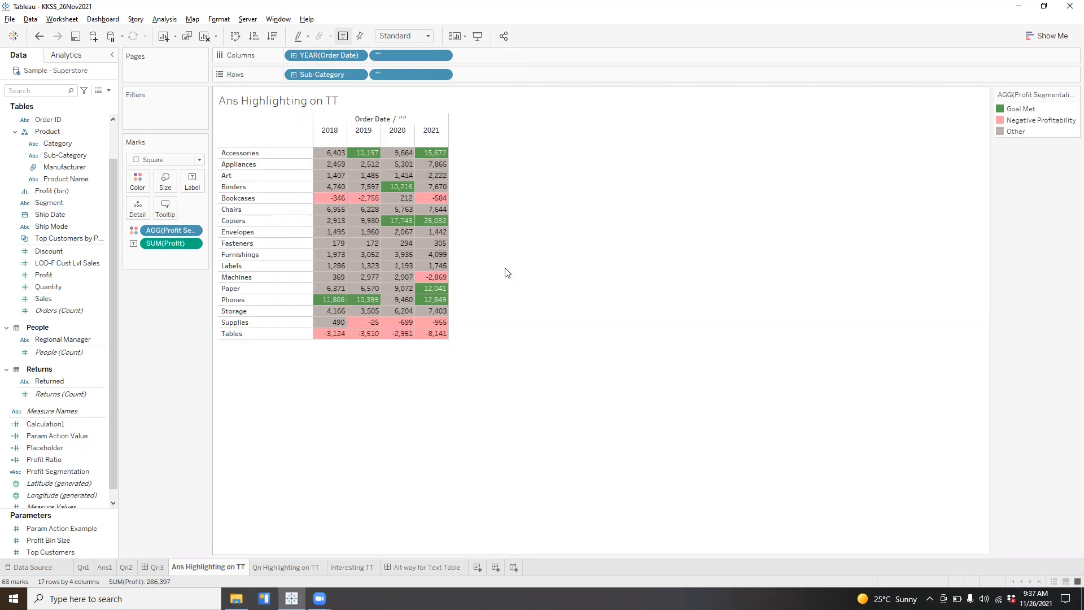
Hide the headers of the empty-string dimensions on both Columns and Rows
right_click(408, 52)
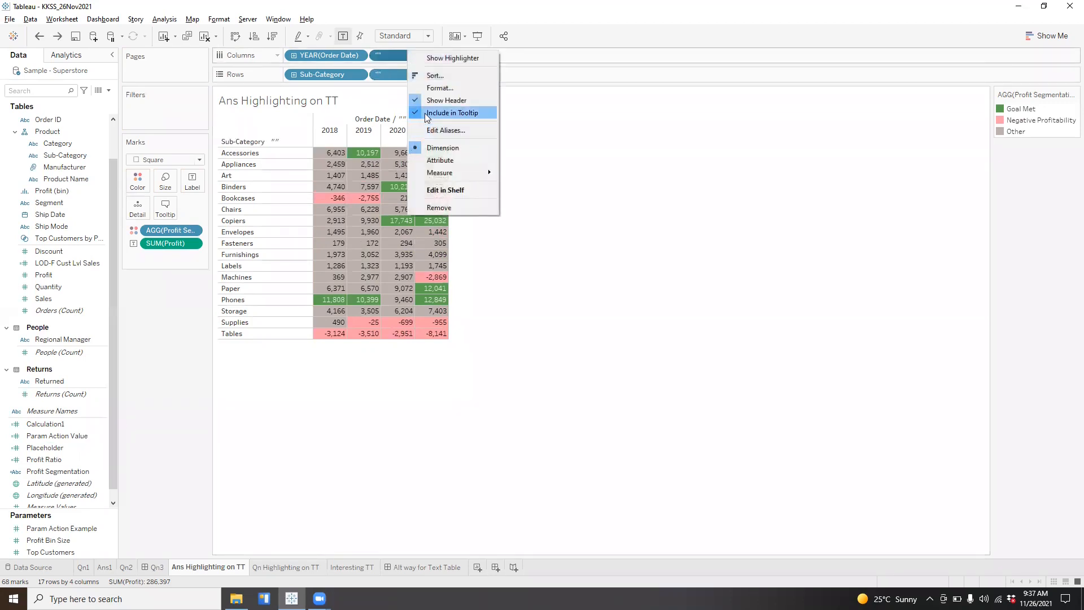
click(428, 100)
right_click(411, 72)
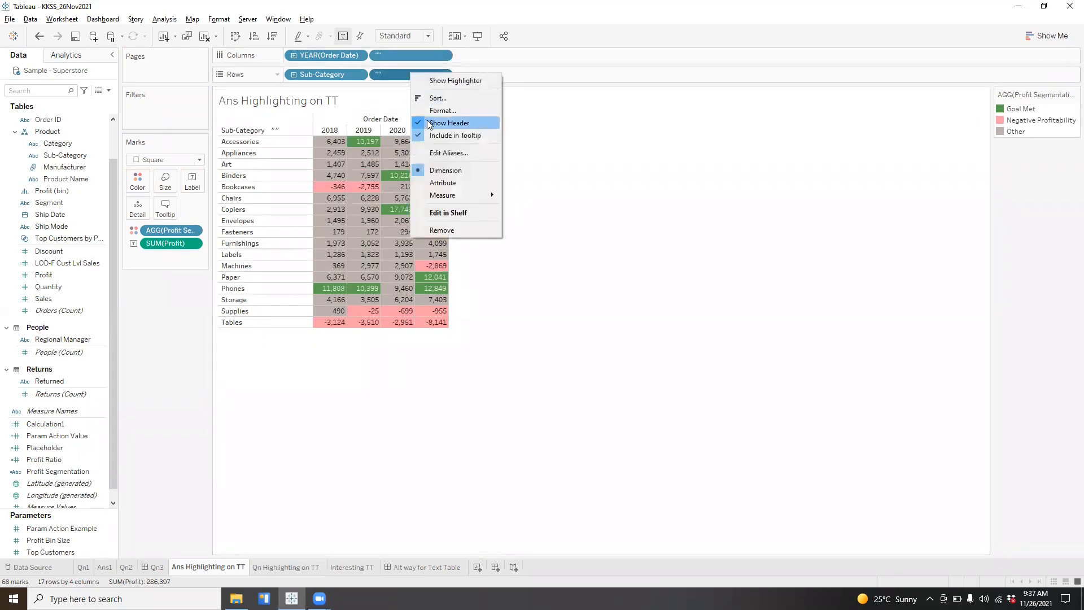
click(433, 123)
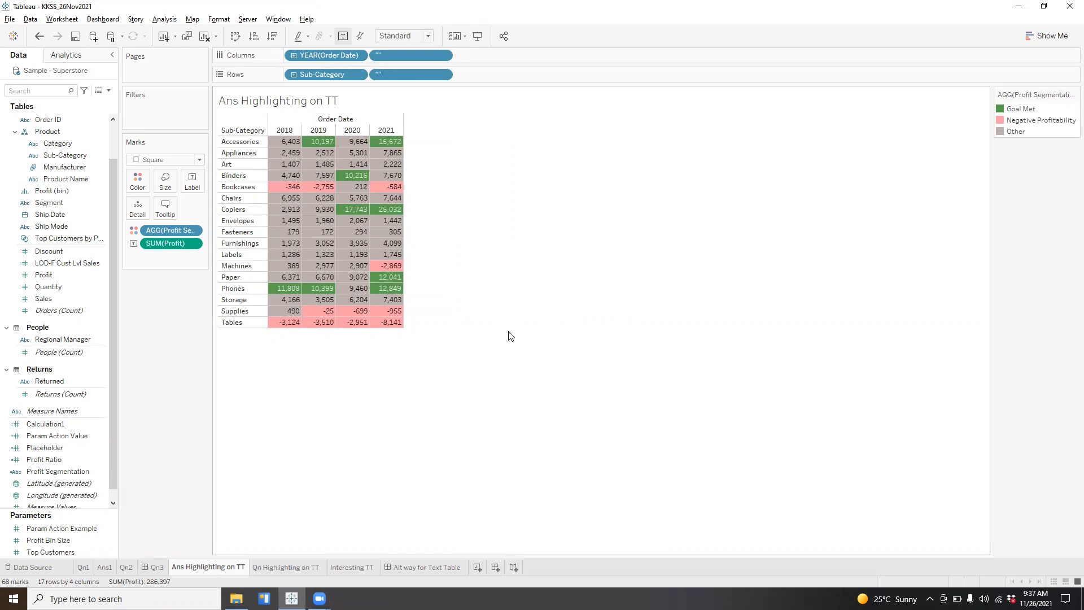
On the Qn Highlighting on TT sheet, remove CNT(Orders) from color and change the mark type to Text
click(285, 567)
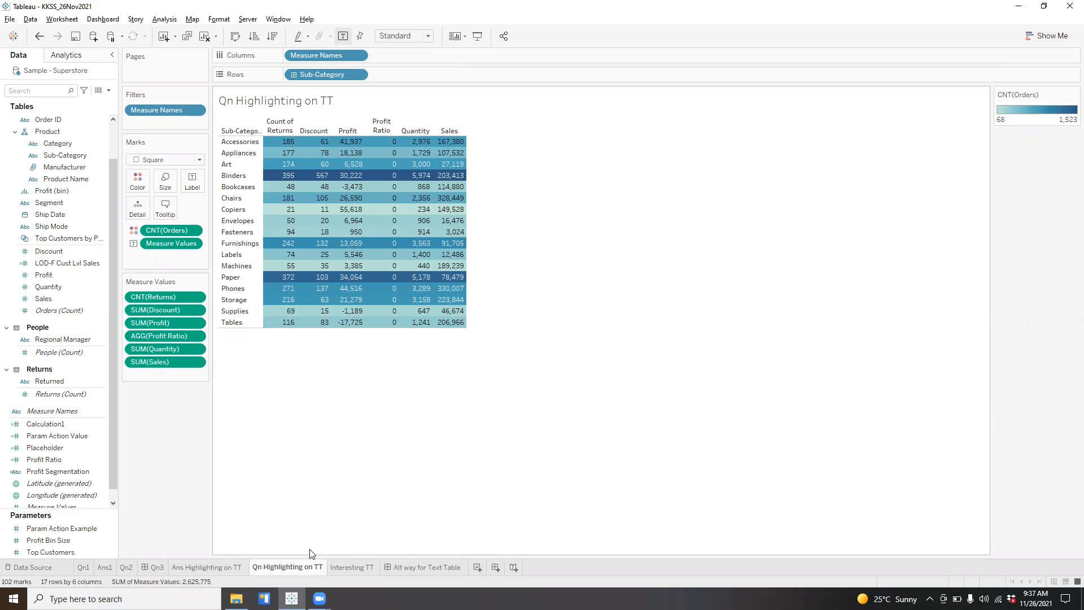
drag(164, 231, 170, 464)
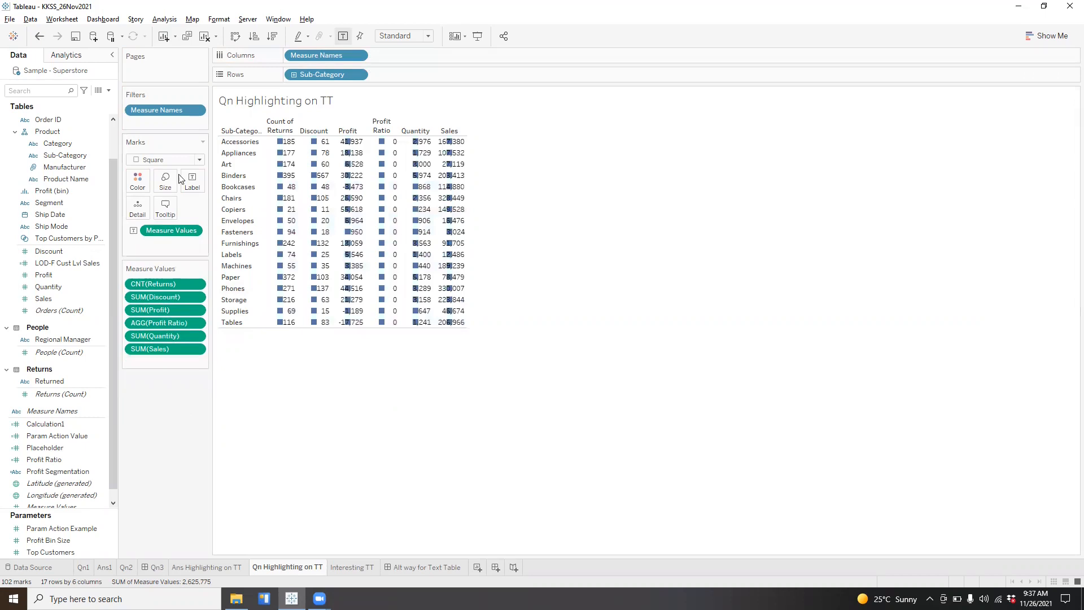
click(170, 159)
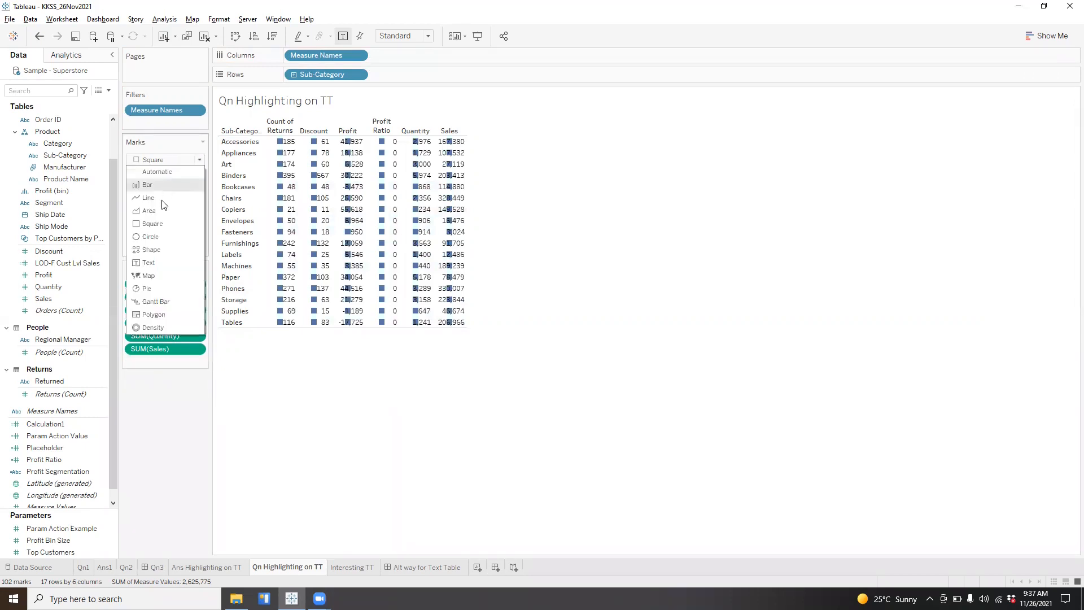
click(151, 262)
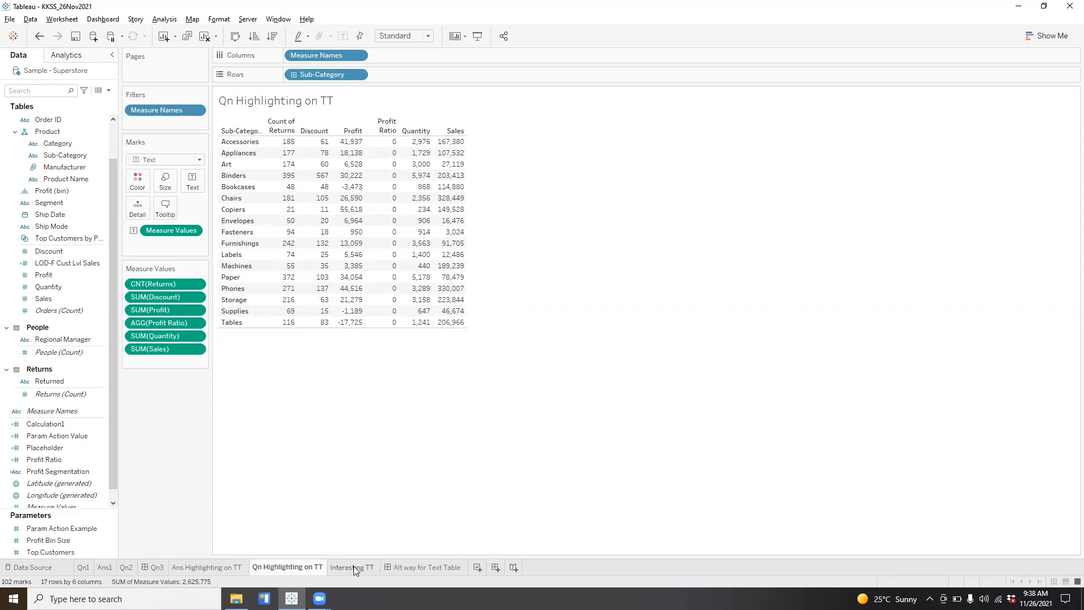
Create a new worksheet positioned before the Interesting TT sheet and review the formula of the Placeholder calculated field
mouse_move(354, 566)
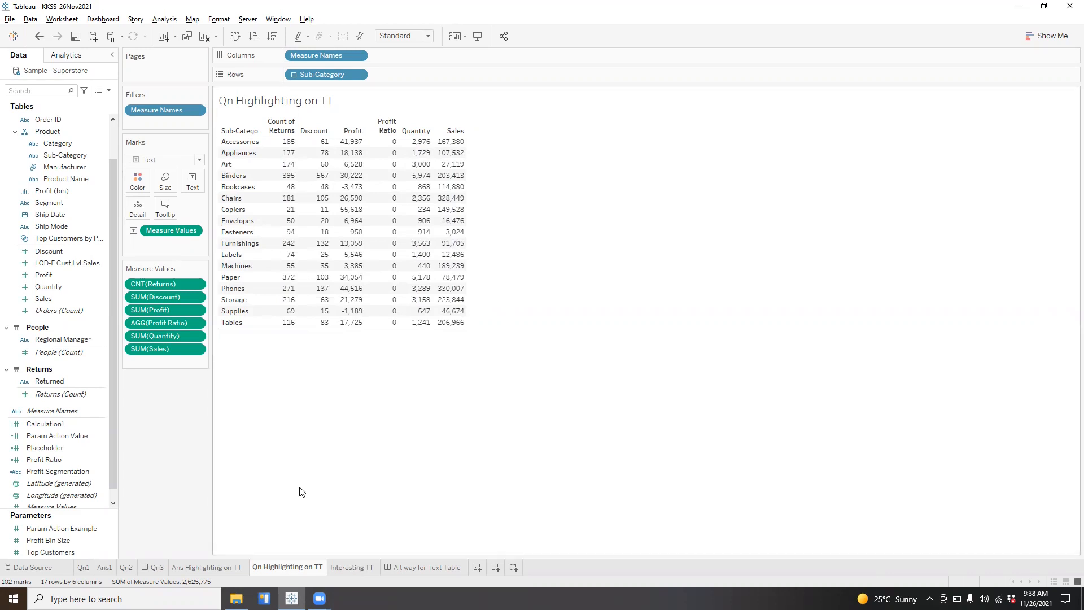
click(478, 567)
drag(482, 572, 338, 572)
click(44, 299)
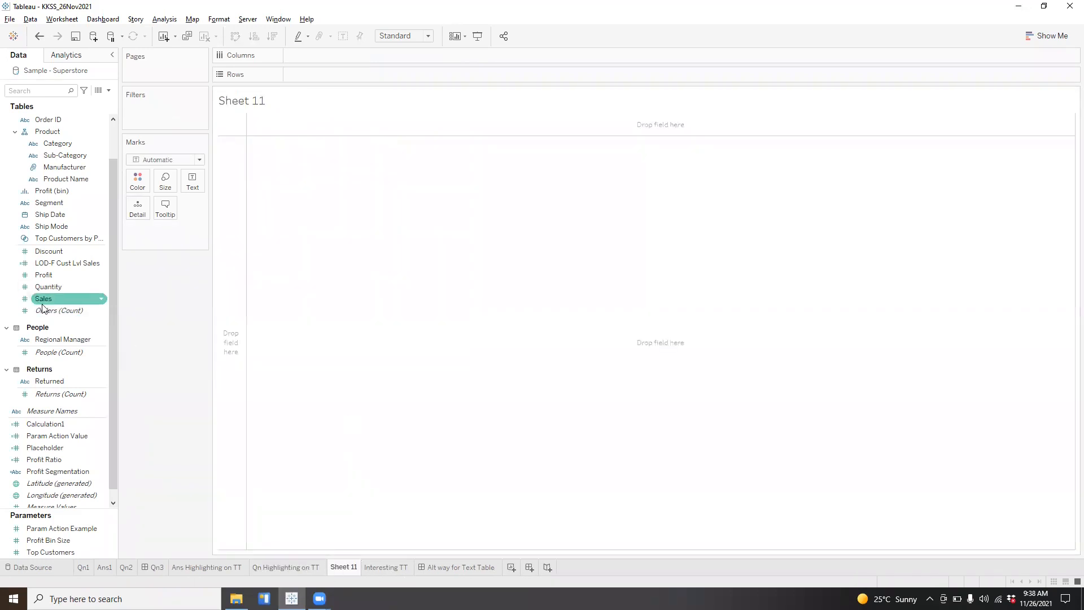
right_click(48, 450)
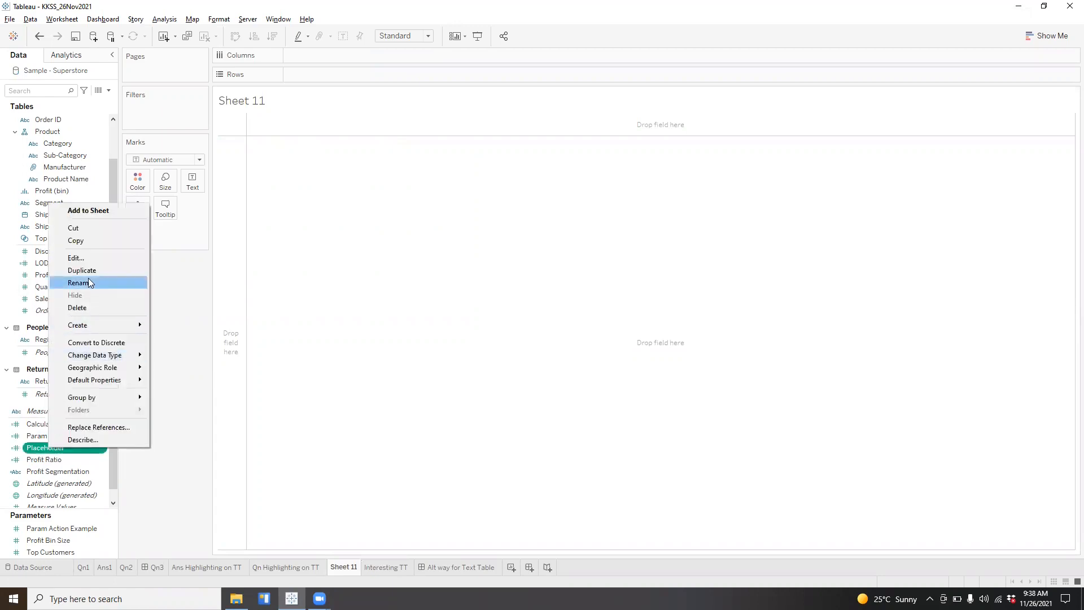
click(68, 258)
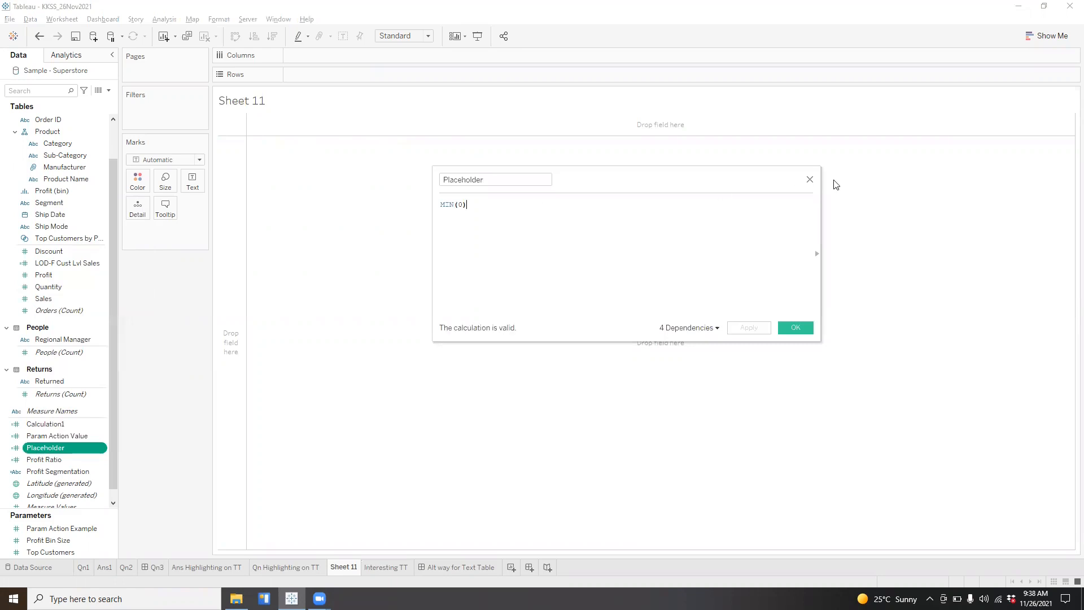
click(810, 179)
Place Placeholder three times on Columns, with Category and Sub-Category on Rows
drag(57, 450, 352, 54)
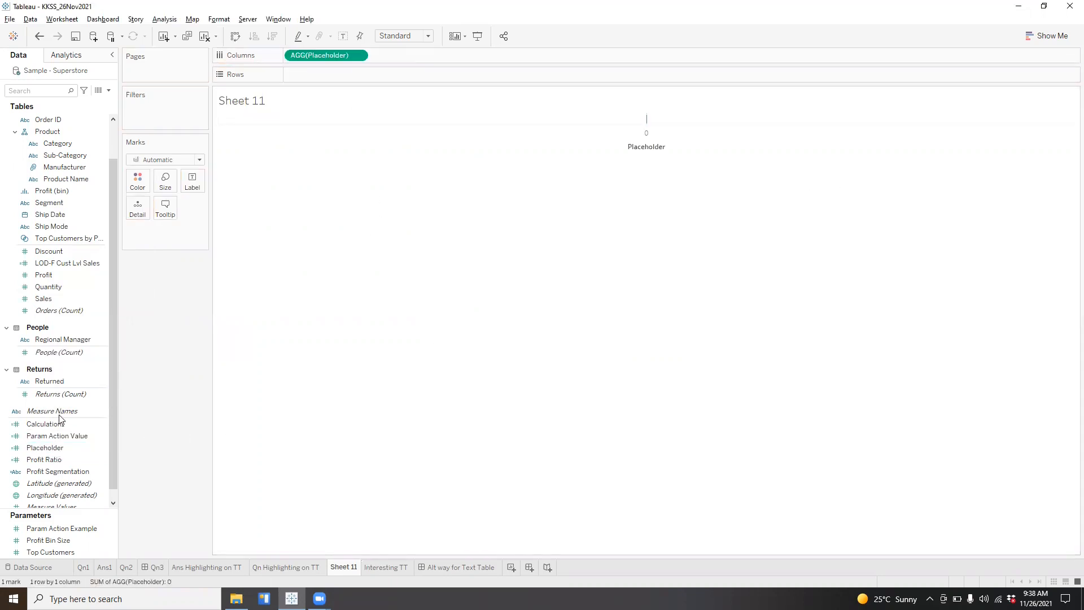
click(61, 395)
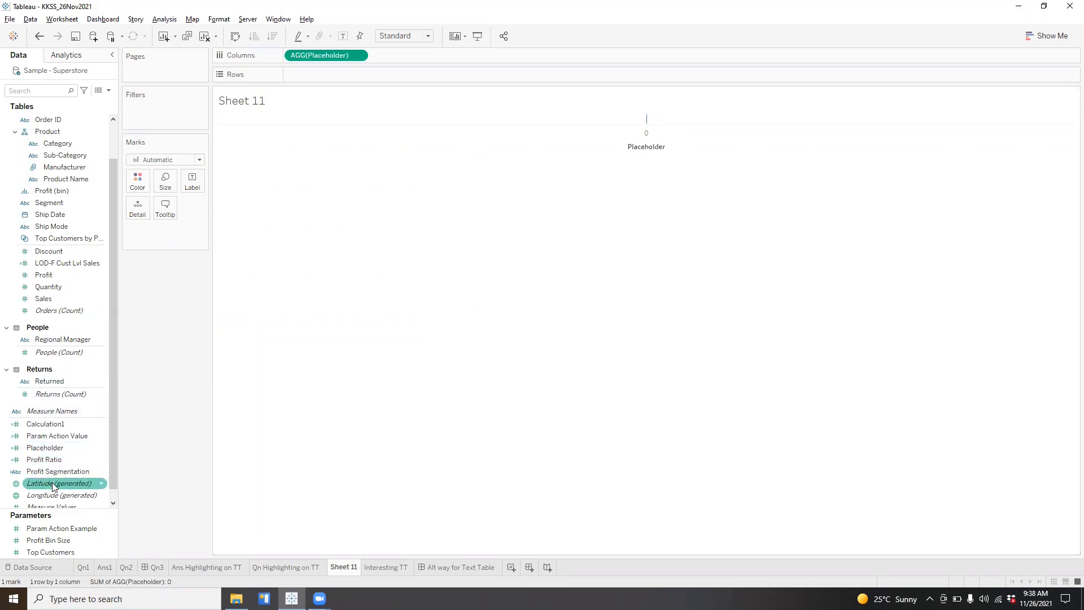
drag(47, 449, 404, 83)
drag(45, 447, 511, 55)
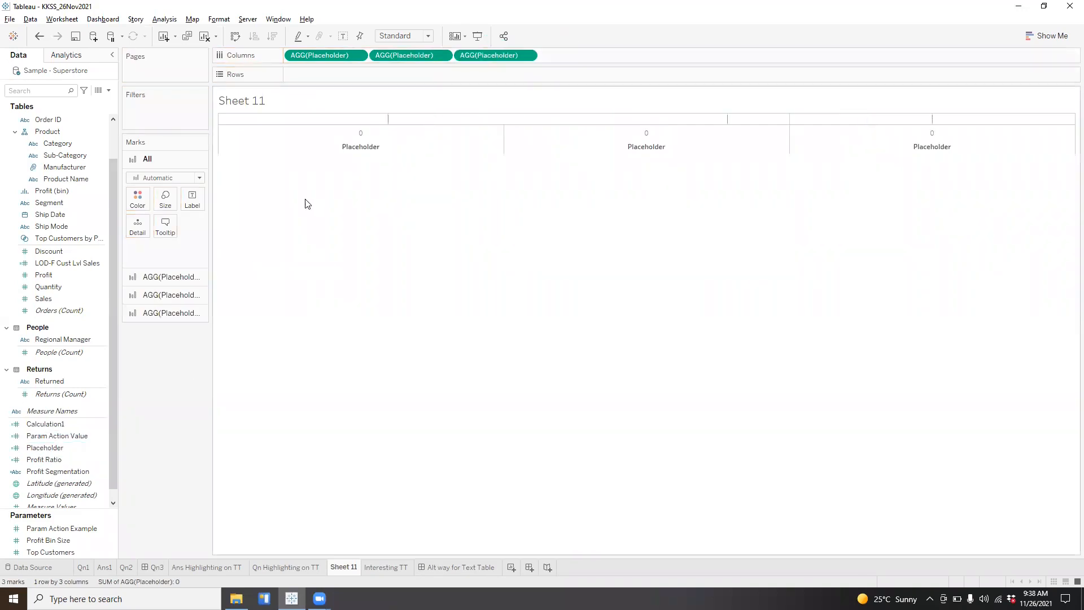
drag(56, 147, 457, 81)
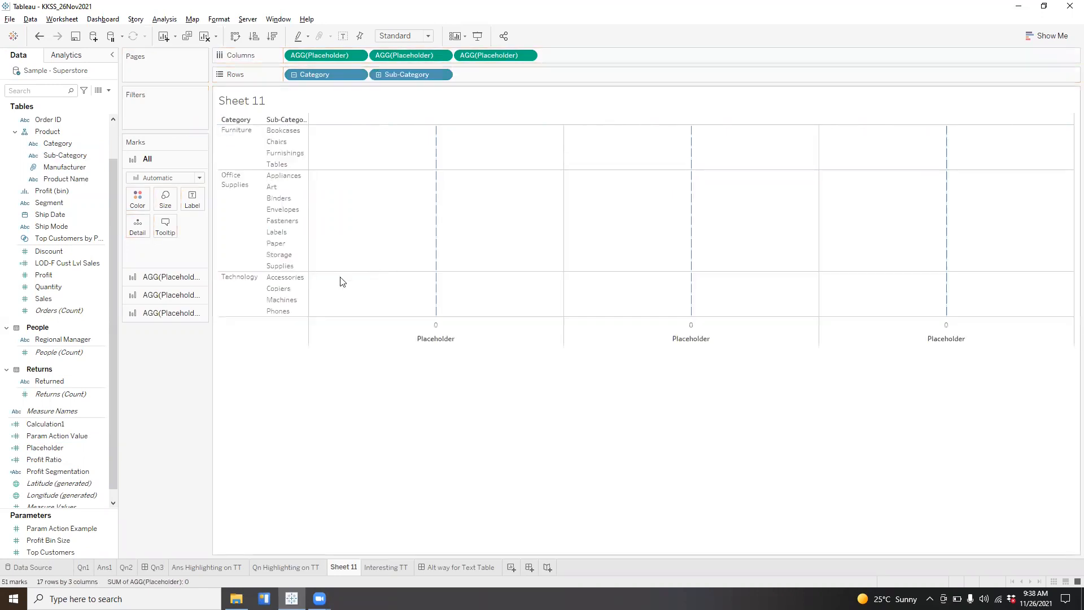
Label the first Placeholder's marks with Profit, the second's with Sales and the third's with Quantity
click(163, 276)
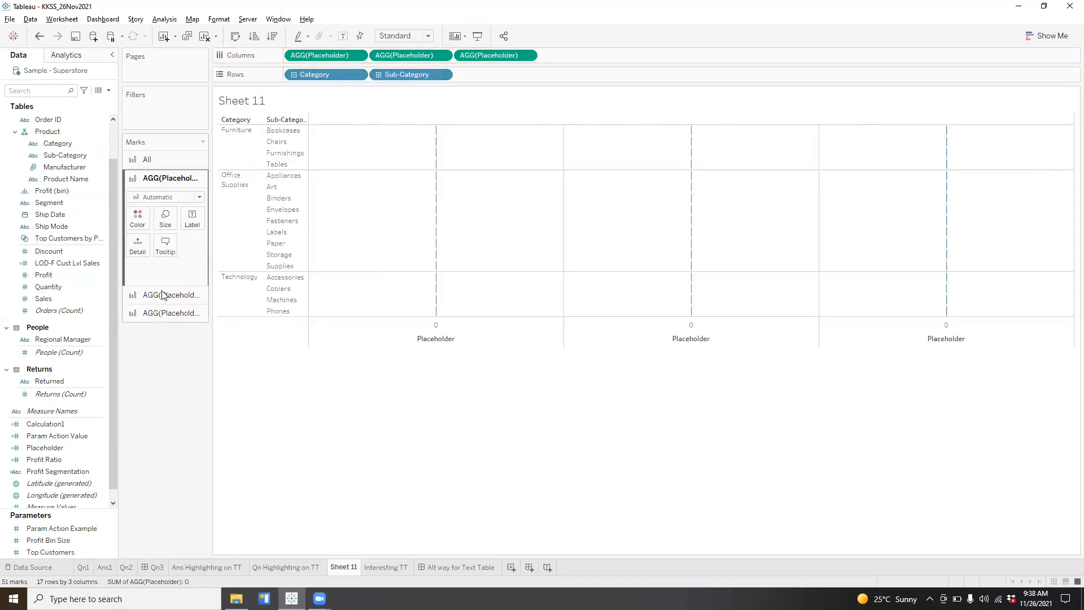
click(164, 295)
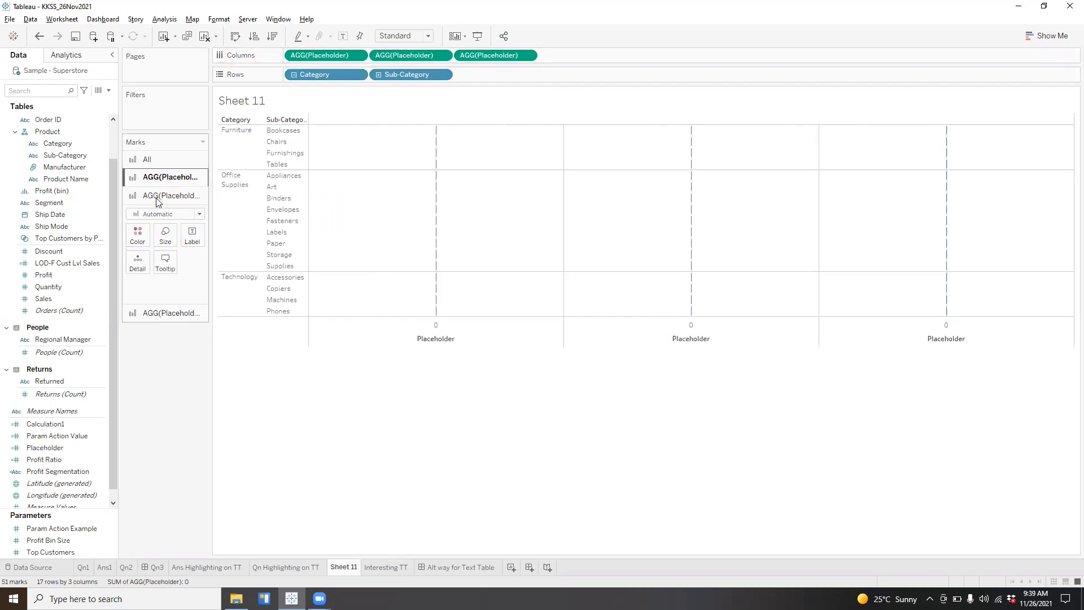
click(164, 177)
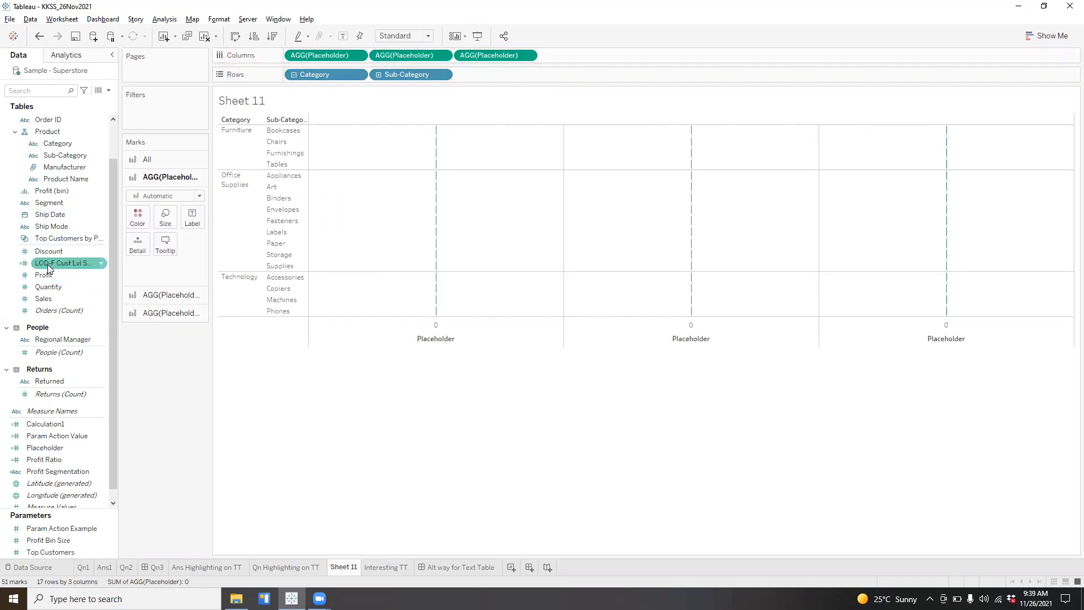
drag(46, 274, 184, 219)
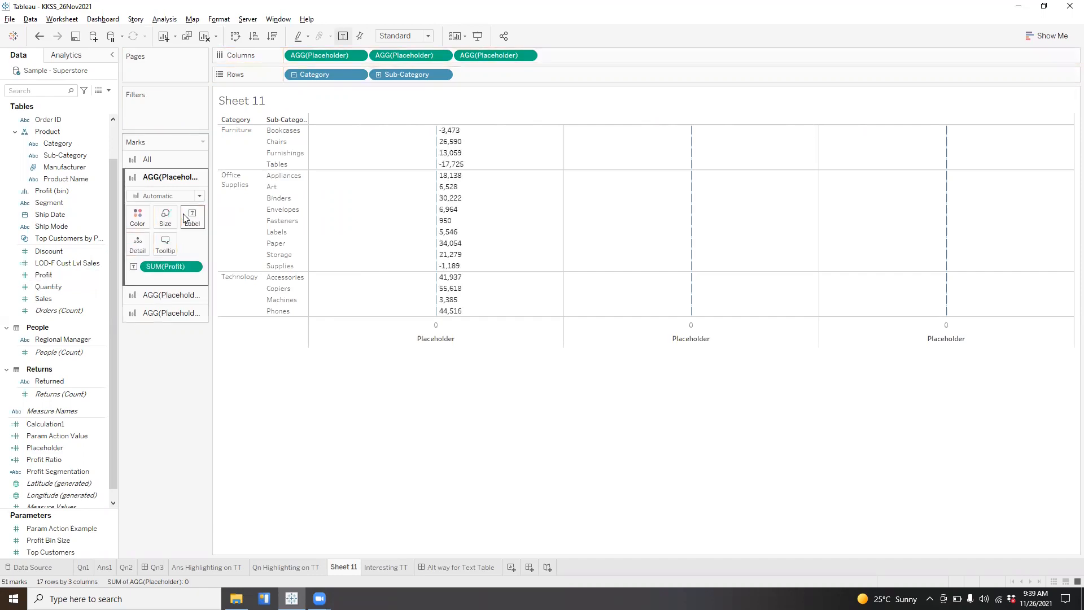
click(167, 294)
drag(49, 301, 190, 233)
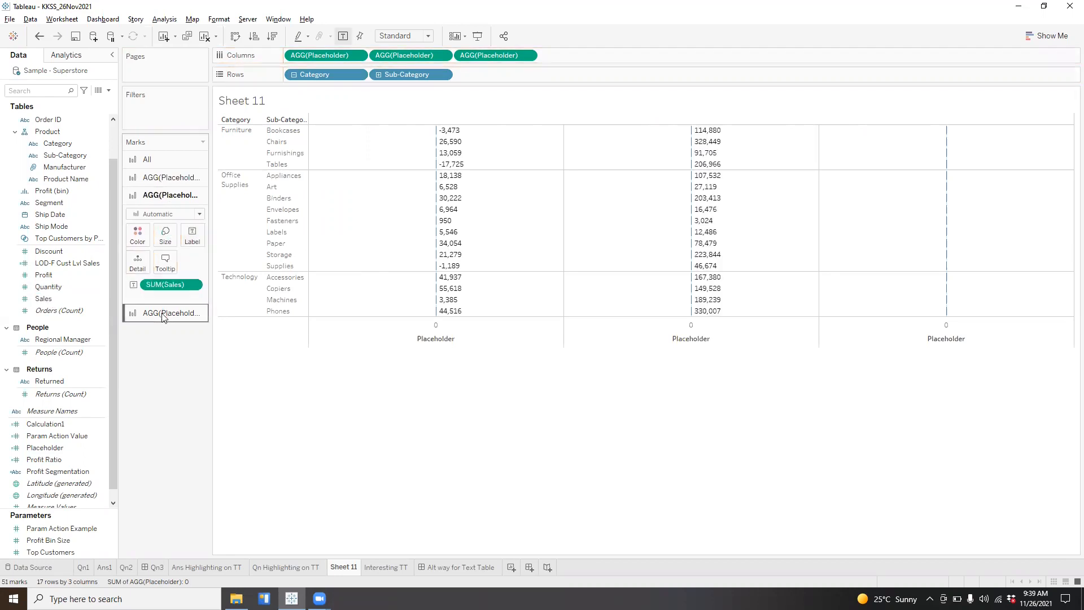
click(163, 318)
drag(87, 278, 187, 253)
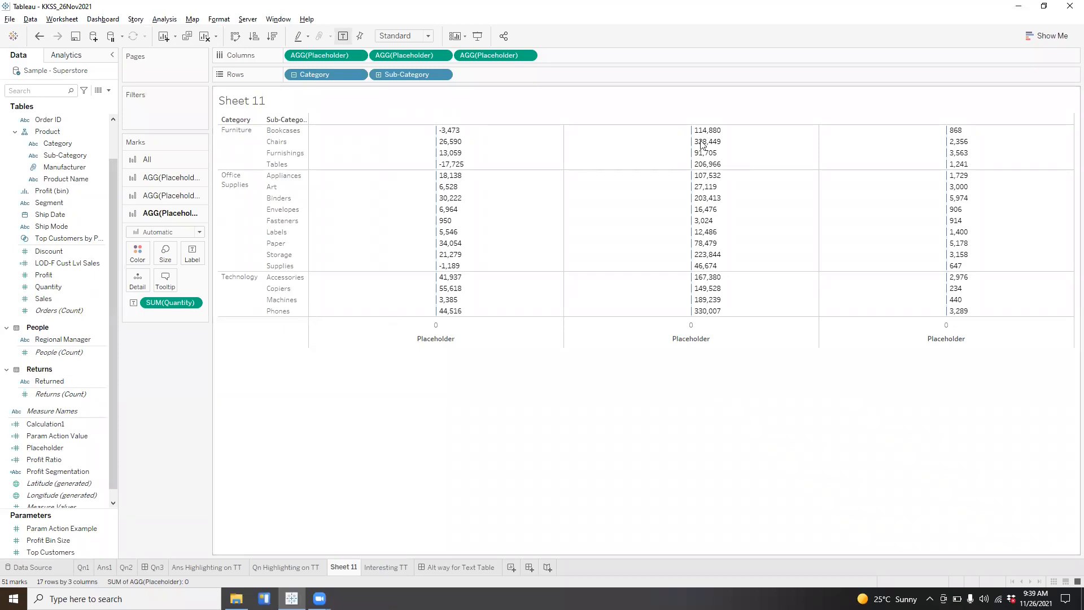
Narrow the table and give the first Placeholder axis a fixed range ending at 0
drag(1072, 156, 611, 172)
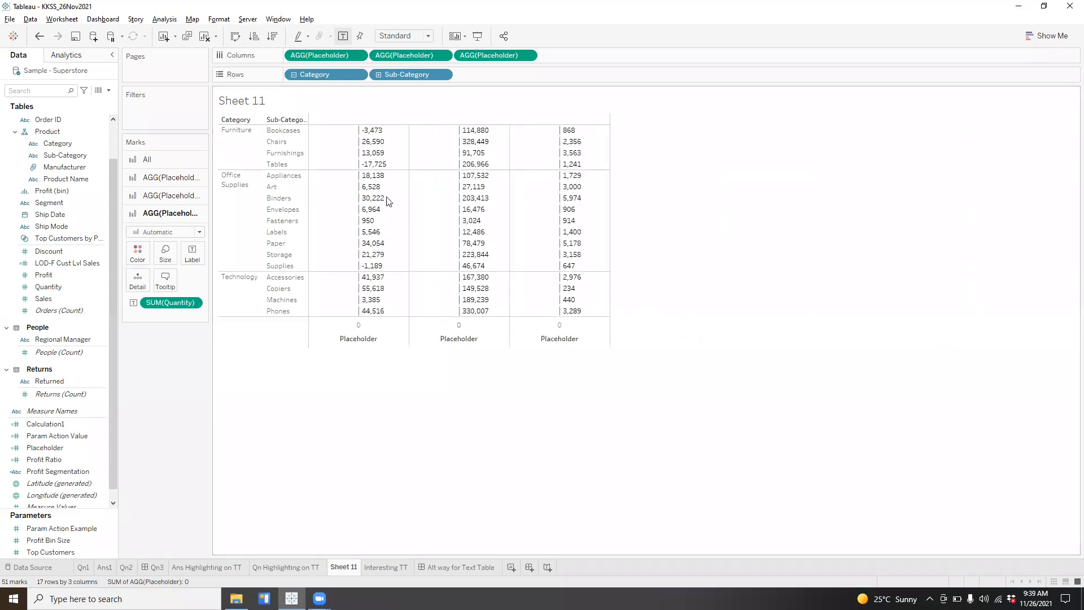
mouse_move(362, 247)
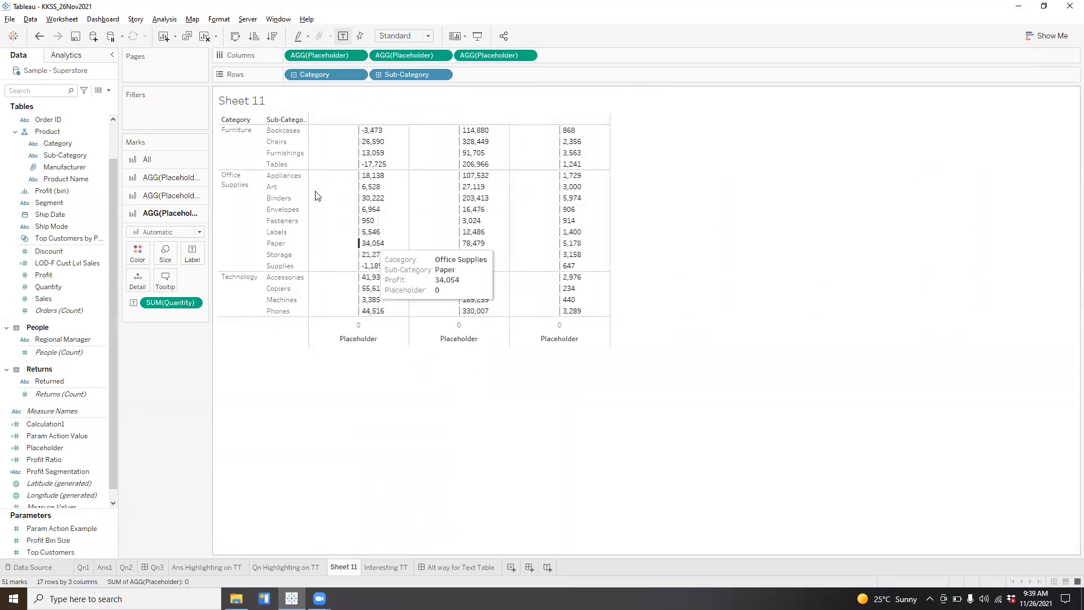
right_click(320, 327)
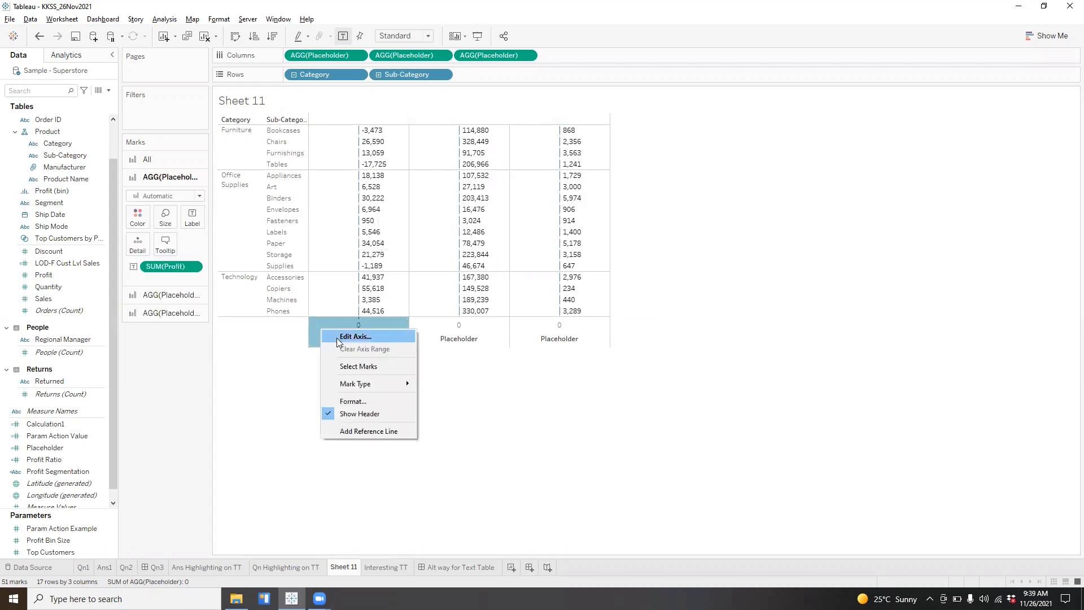
click(338, 339)
click(449, 199)
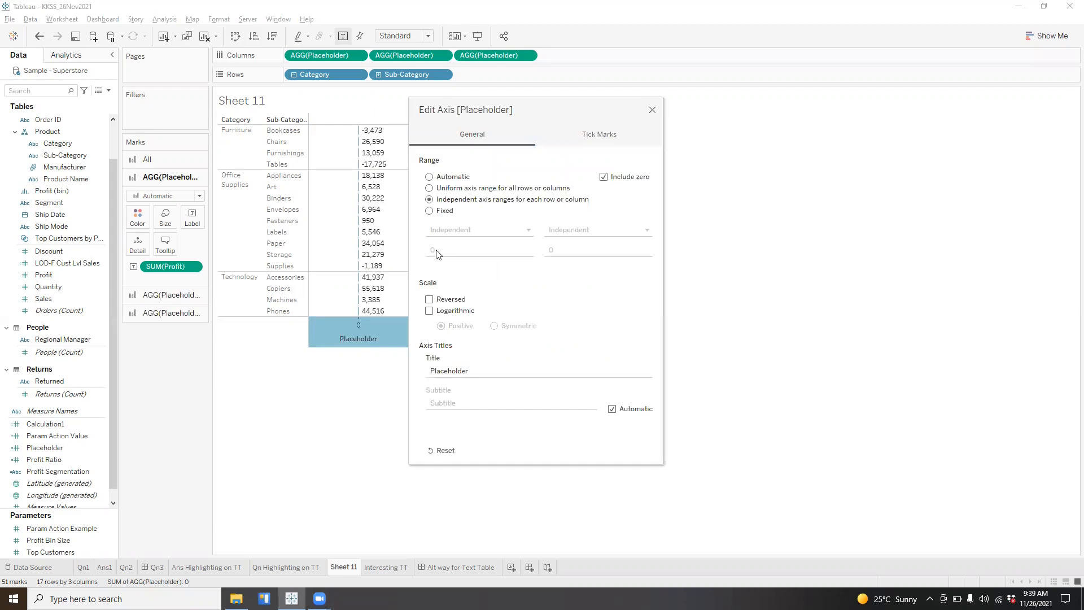
click(445, 211)
click(442, 249)
click(561, 251)
click(653, 110)
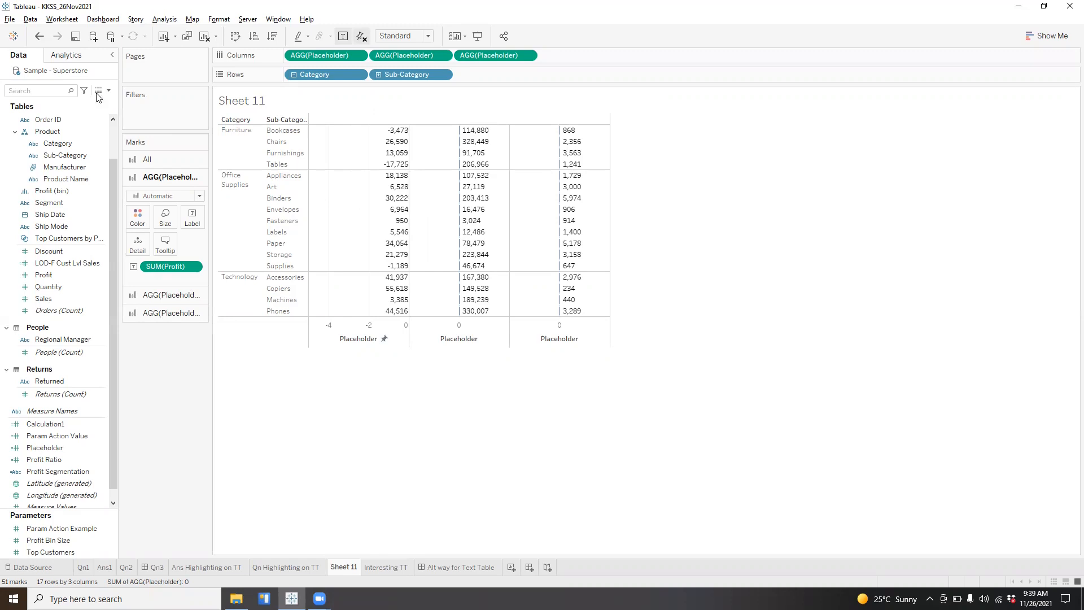
Set the sheet's grid lines to None in the line formatting
right_click(368, 202)
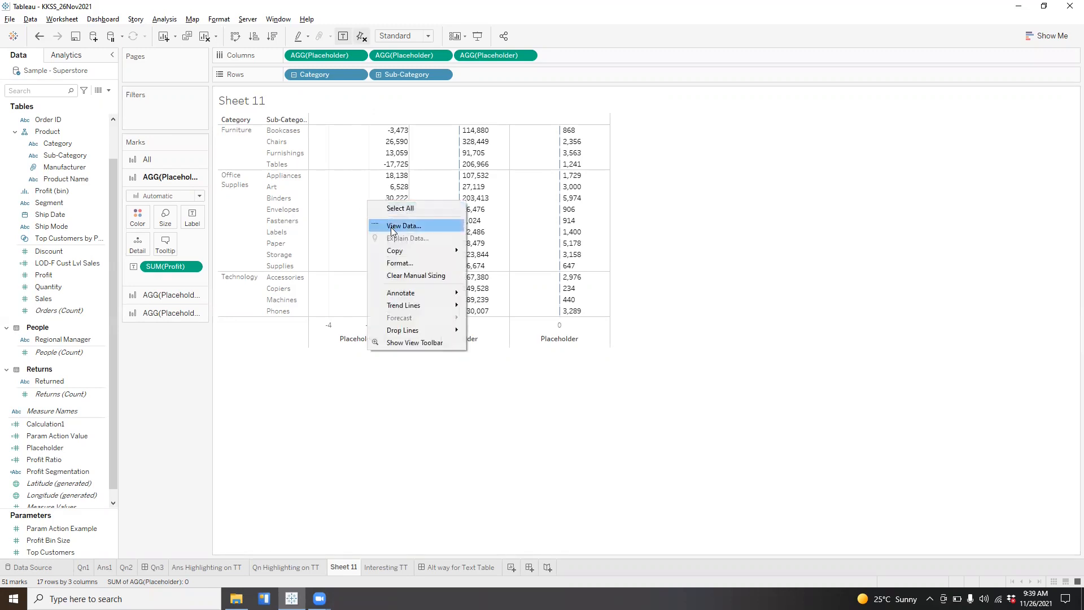
click(397, 263)
click(69, 74)
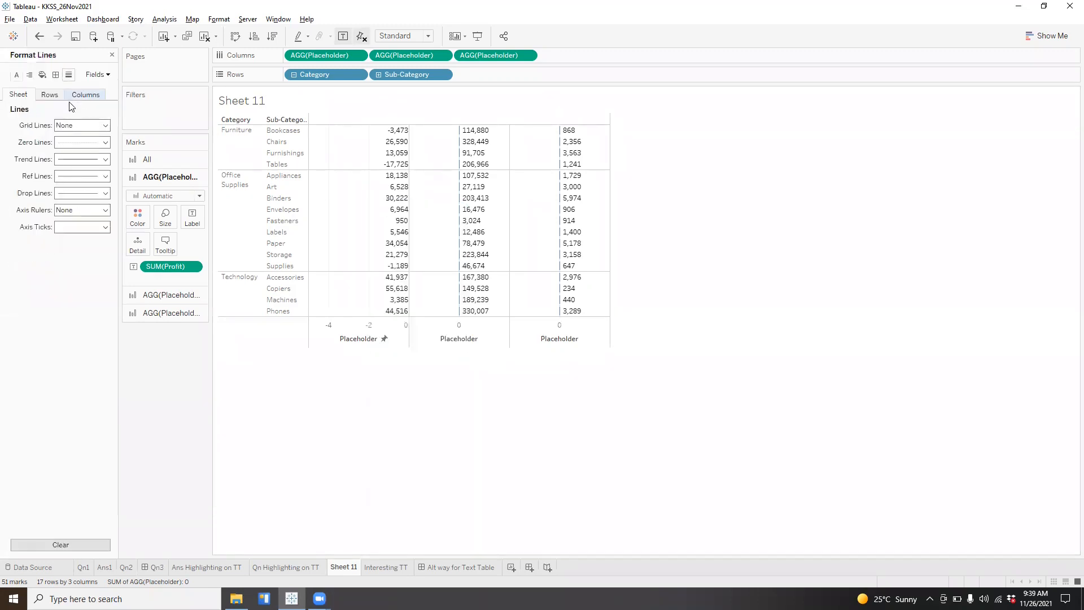
click(71, 126)
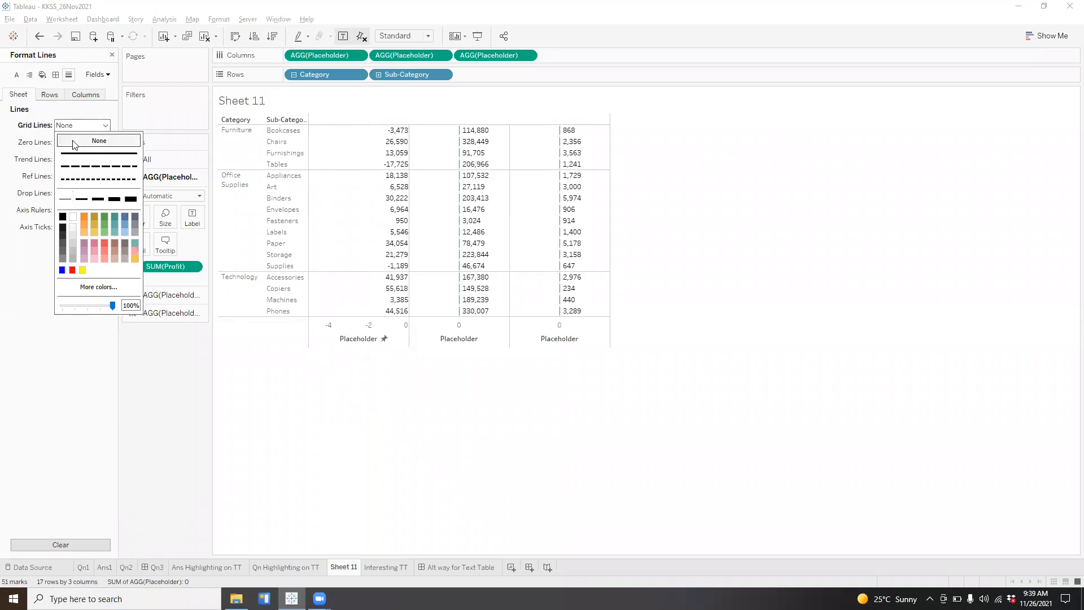
click(315, 412)
Give the second Placeholder axis a fixed range from -5 to 0
right_click(431, 329)
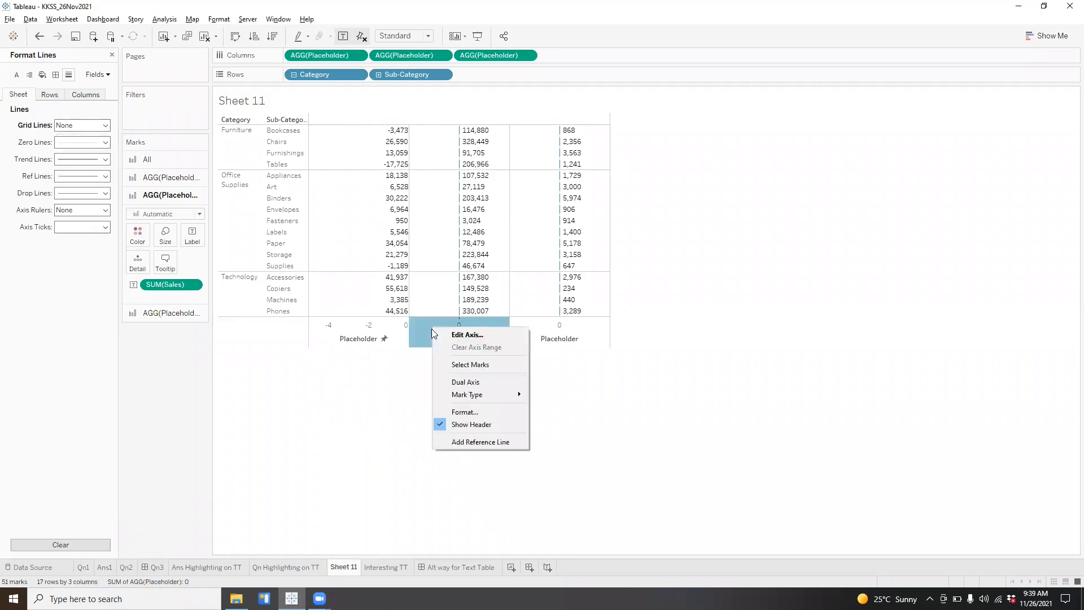
click(444, 338)
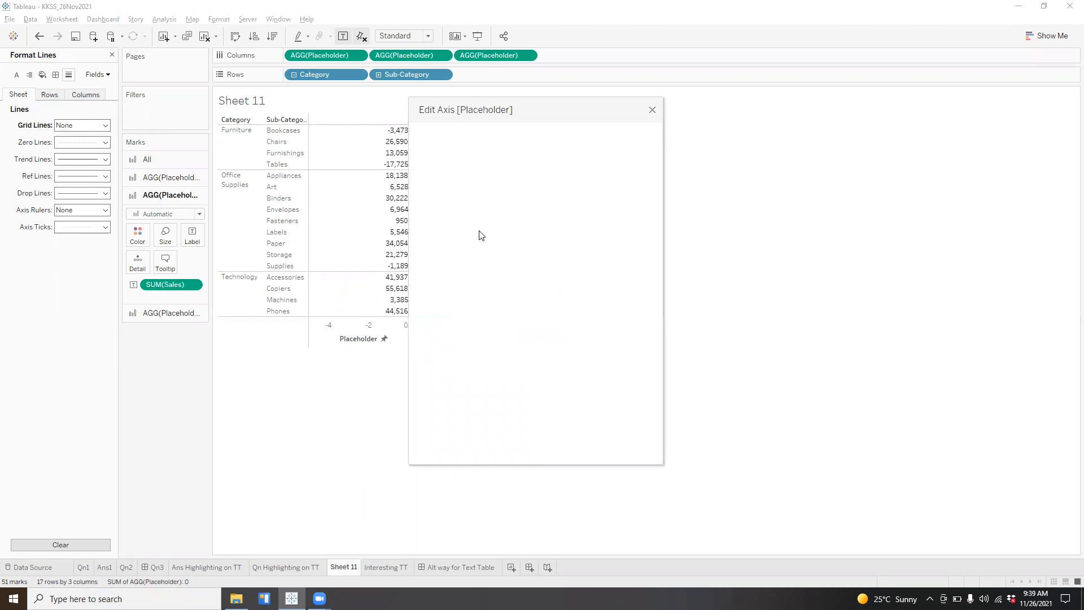
click(443, 211)
click(452, 250)
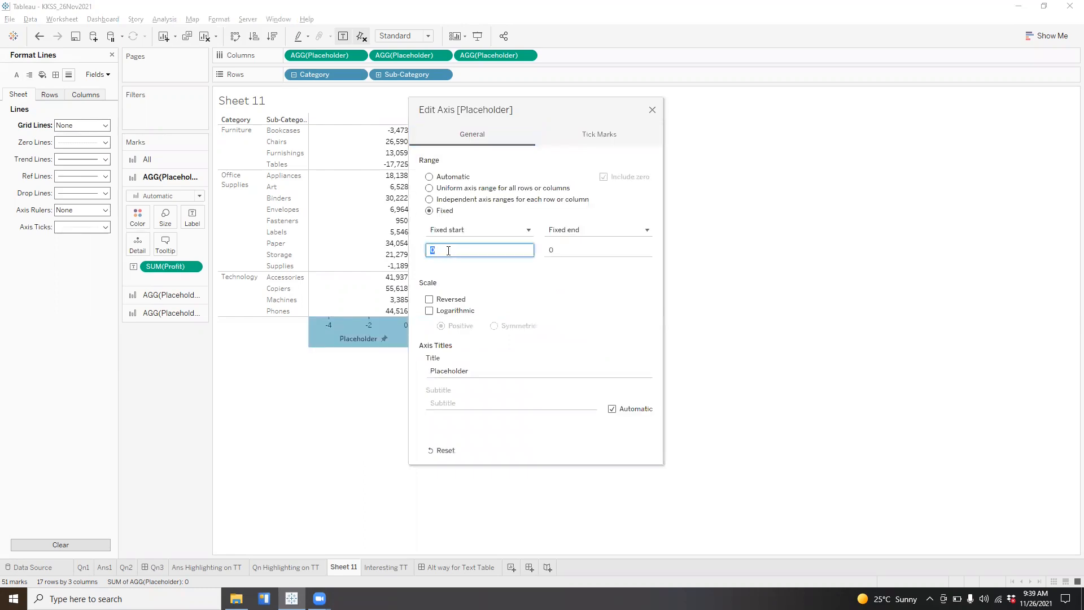
click(565, 249)
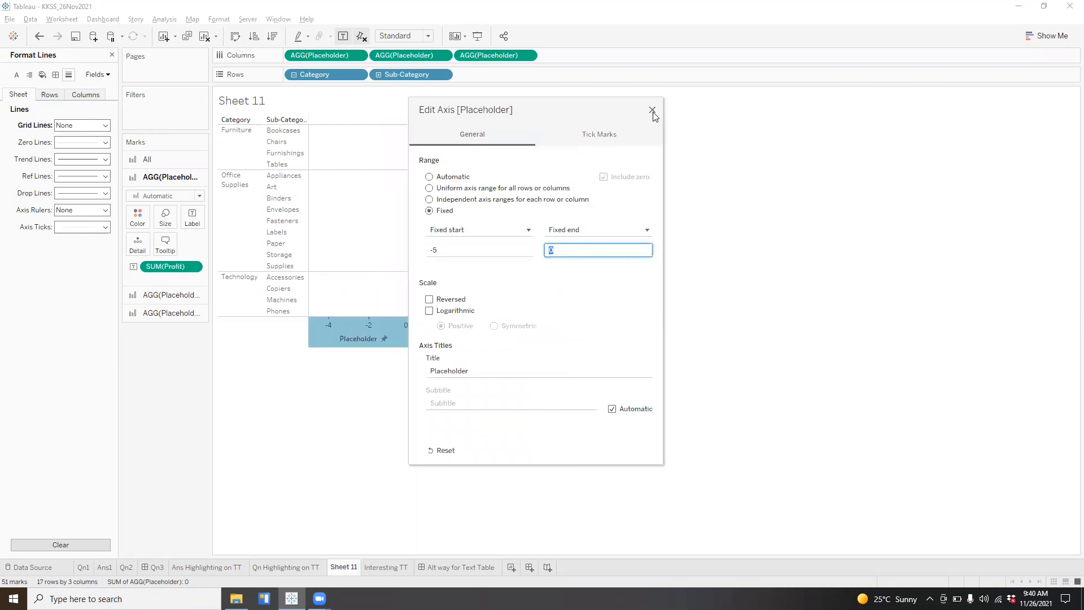
click(652, 109)
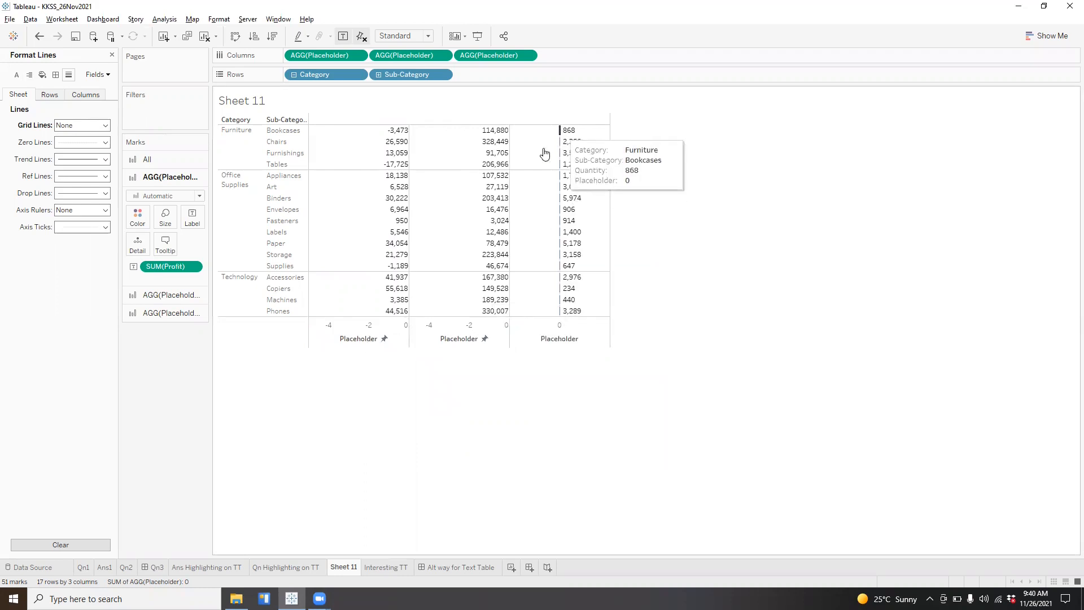
Set the third Placeholder's mark type to Bar, try sizing it by Quantity, and remove Quantity from its marks
click(170, 313)
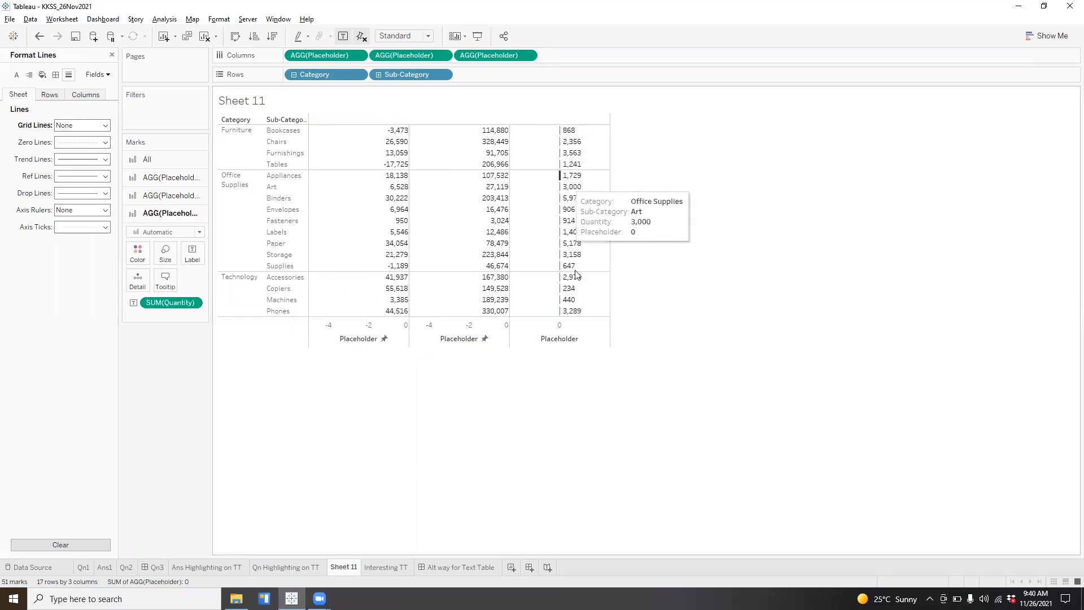
click(111, 55)
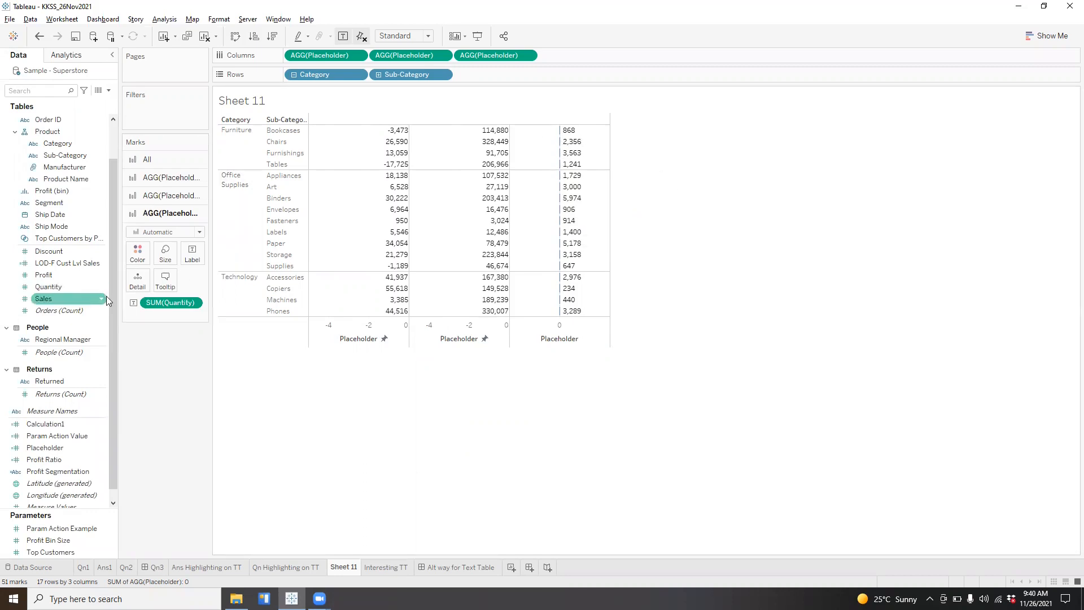
drag(175, 302, 168, 252)
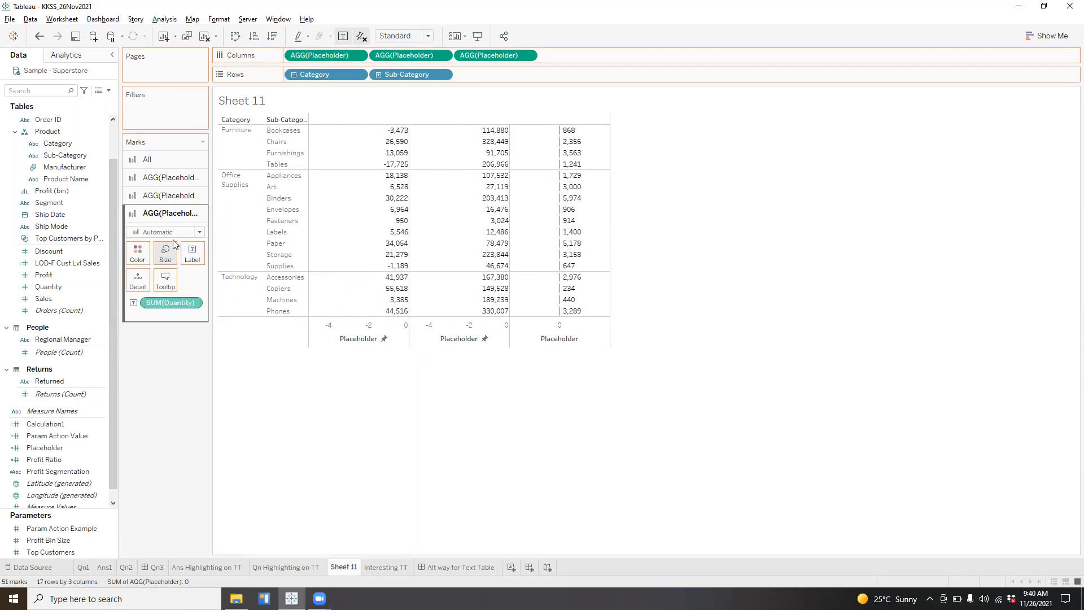
click(173, 233)
click(167, 258)
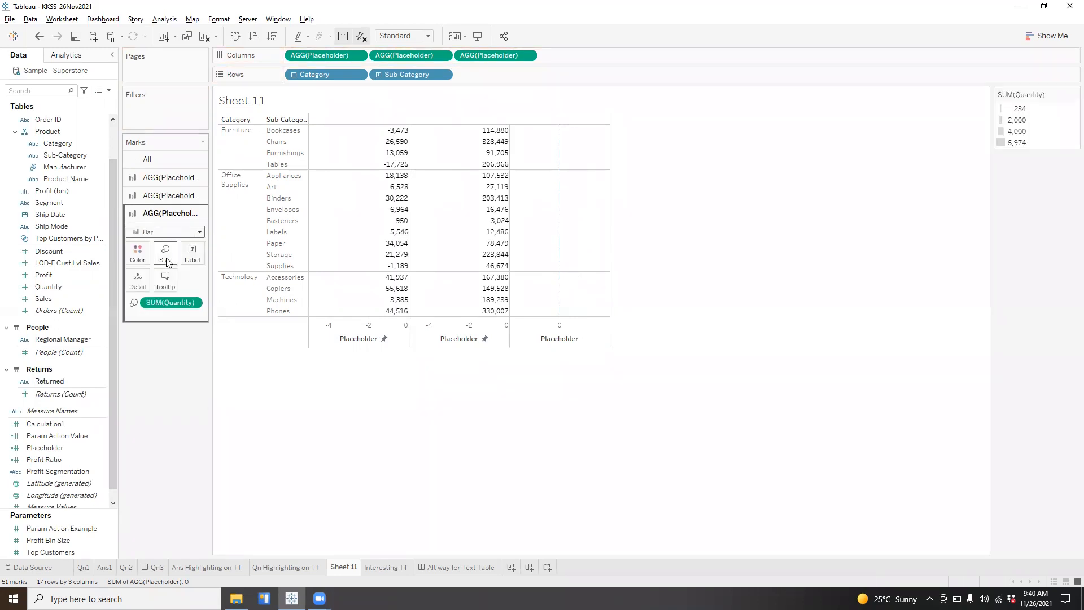
drag(162, 309, 34, 366)
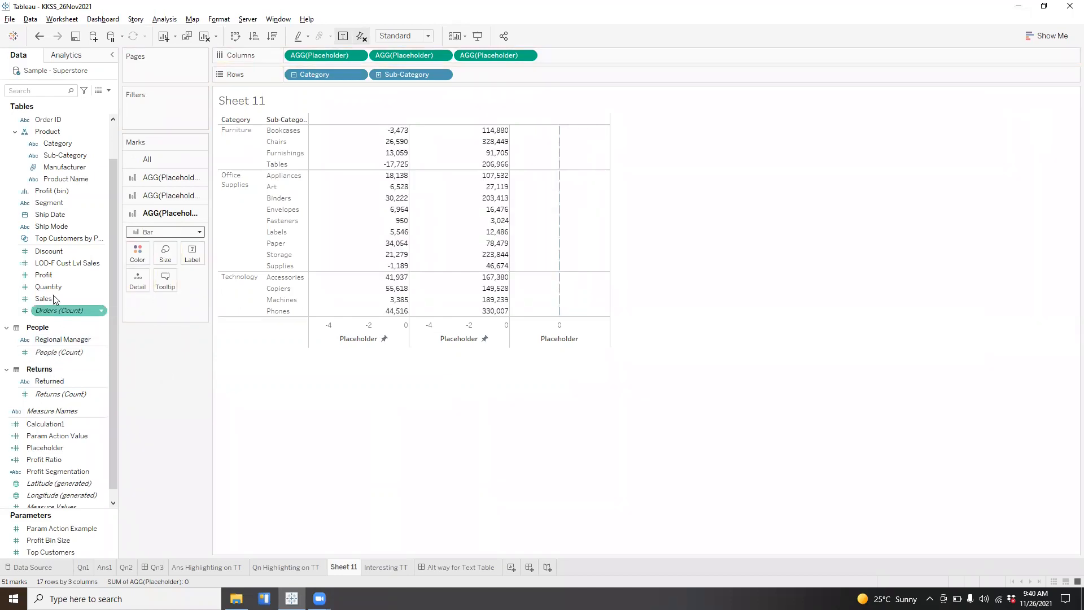
Replace the third Placeholder on Columns with Quantity and color its bars by Profit Segmentation
drag(48, 287, 192, 259)
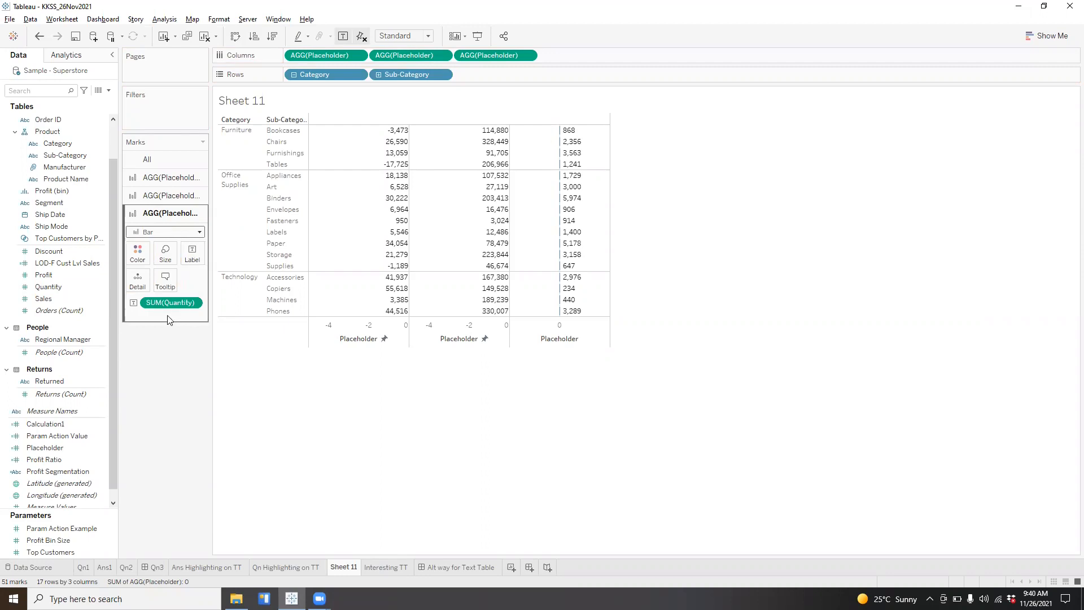
mouse_move(165, 307)
mouse_down()
mouse_move(152, 362)
mouse_move(74, 342)
mouse_move(62, 286)
mouse_move(377, 128)
mouse_move(487, 55)
mouse_move(681, 152)
mouse_up()
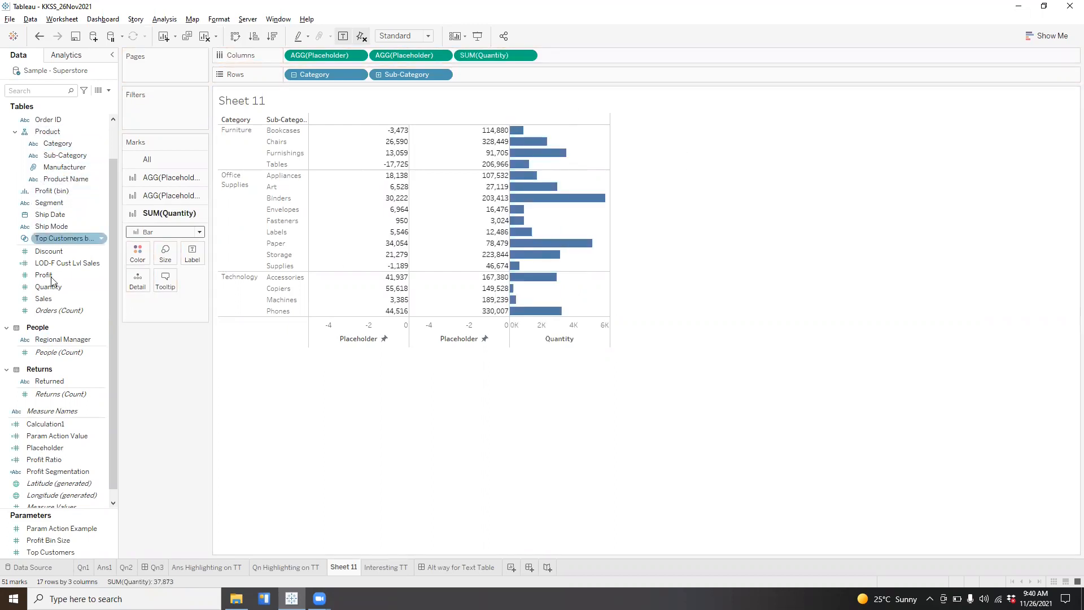
drag(59, 472, 176, 261)
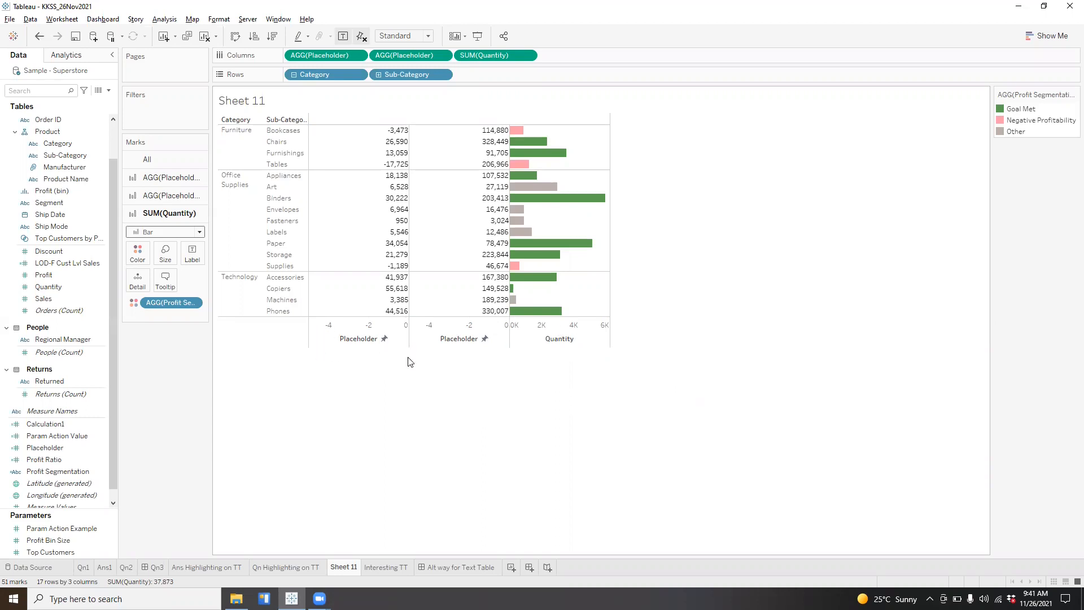
Hide the axis headers below the table and widen the Sub-Category column enough to show its full heading
right_click(315, 334)
click(348, 420)
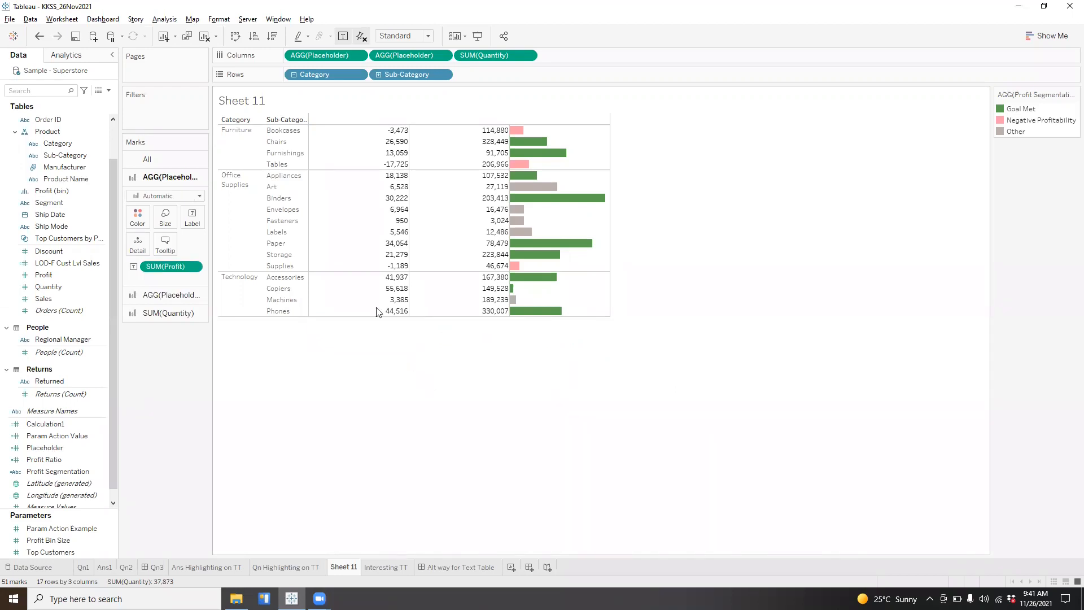
drag(307, 135, 323, 136)
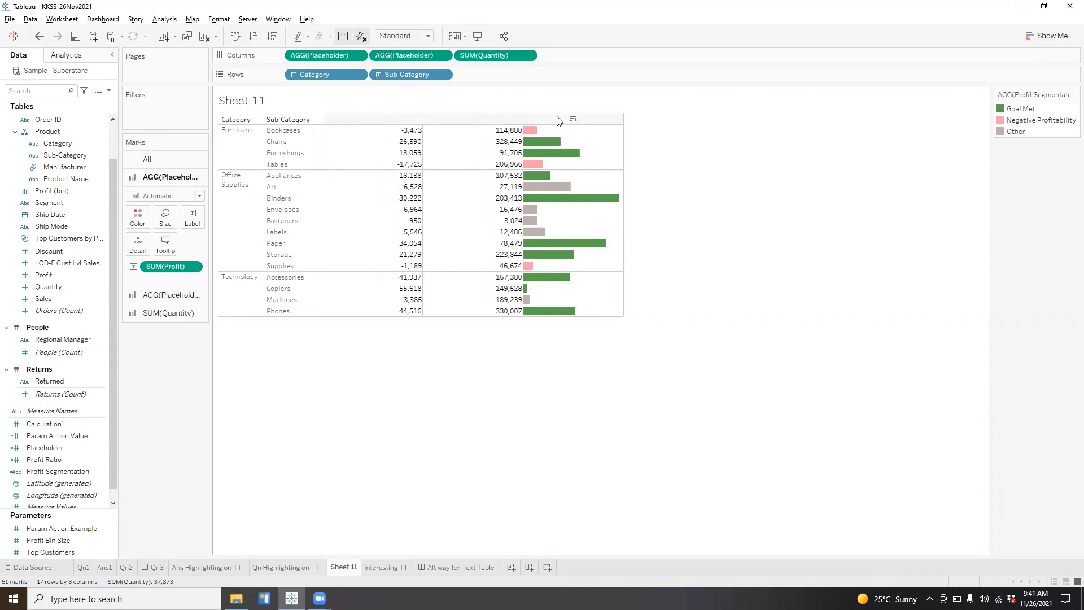
Hide the Category and Sub-Category field labels for rows
right_click(229, 121)
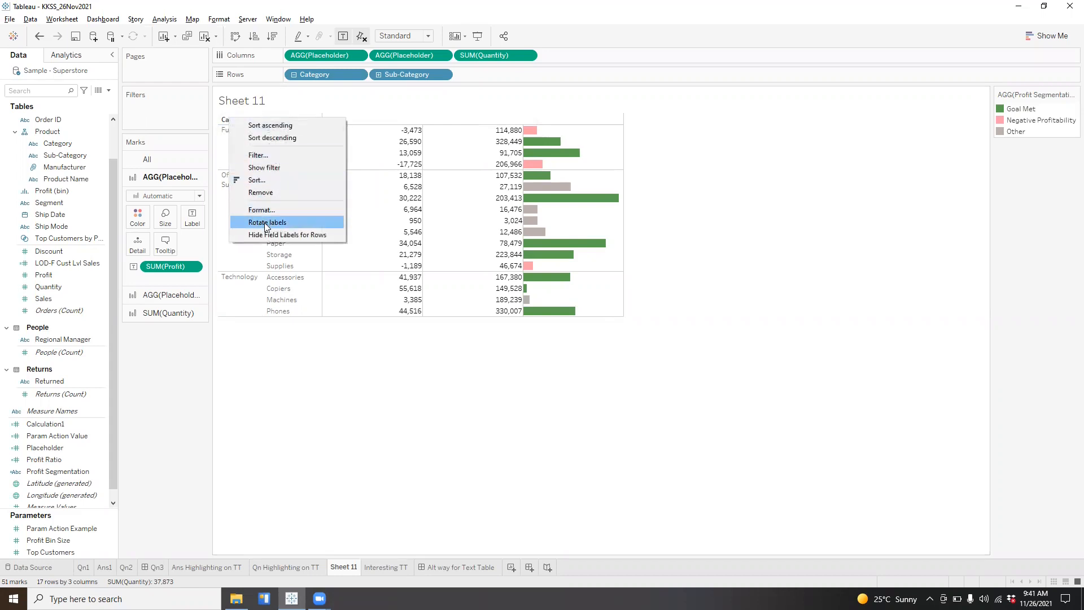
click(332, 384)
right_click(233, 122)
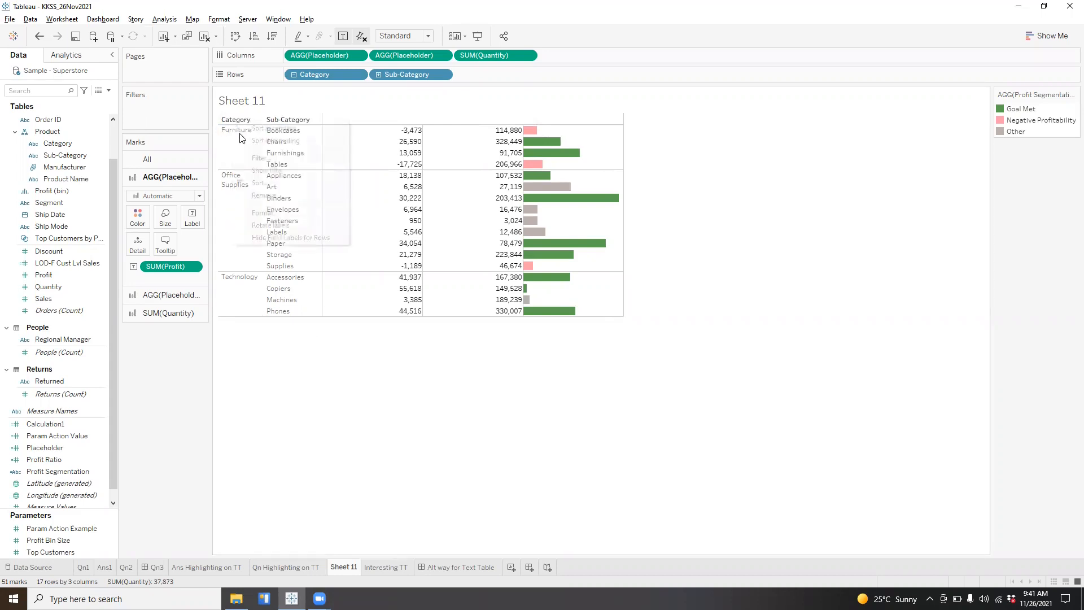
click(268, 239)
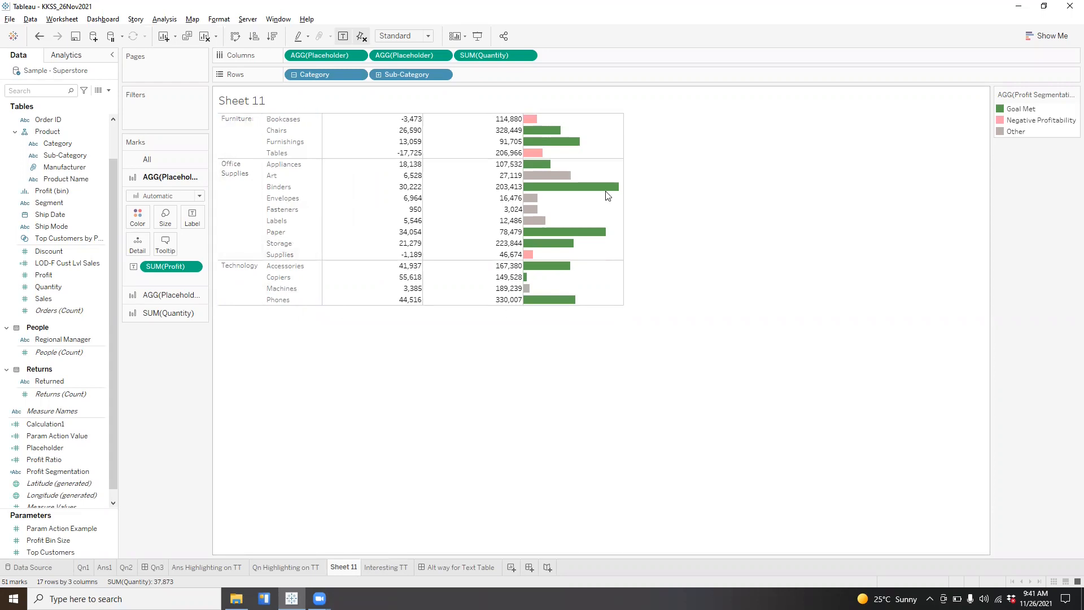
Duplicate Sheet 11 and remove Category and Sub-Category from Rows on the copy
right_click(348, 566)
click(375, 450)
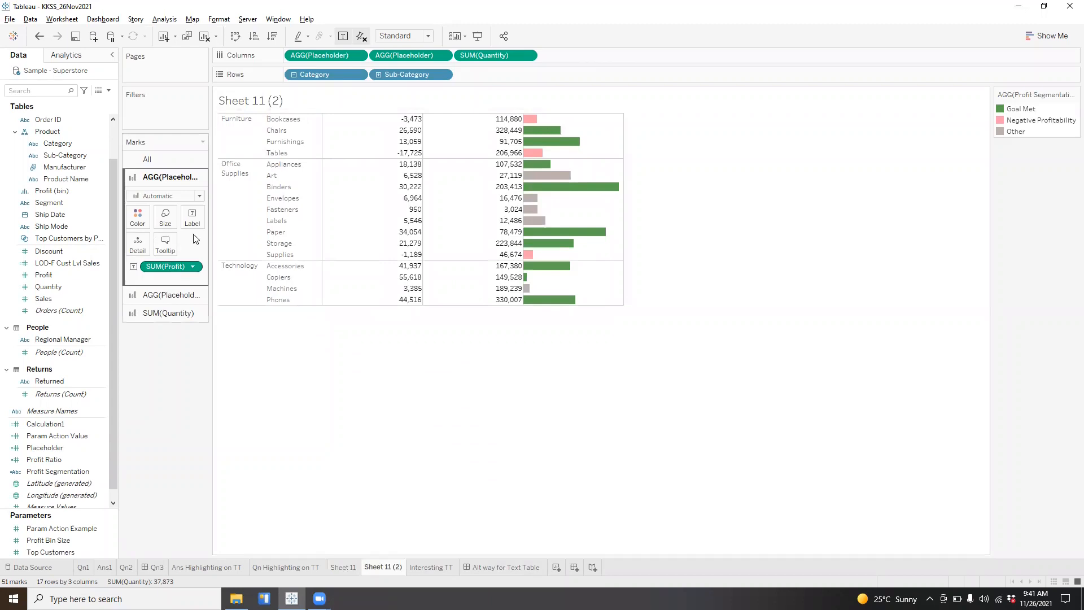
drag(318, 78, 224, 435)
drag(330, 73, 346, 363)
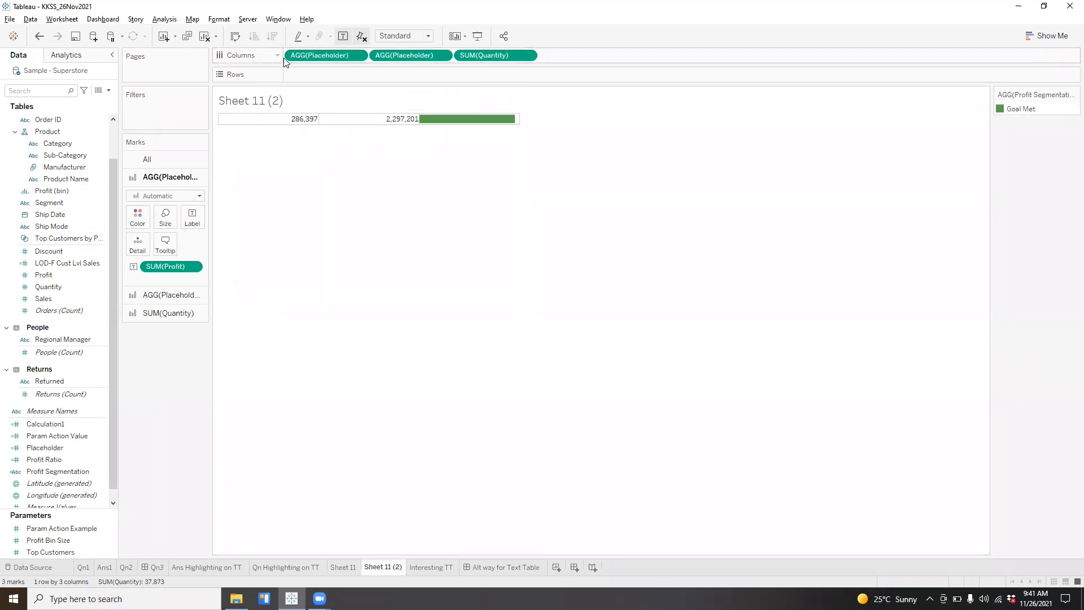
Remove Profit, Sales and Profit Segmentation from the marks of the duplicated sheet's three measures
drag(167, 267, 148, 373)
click(169, 295)
click(158, 313)
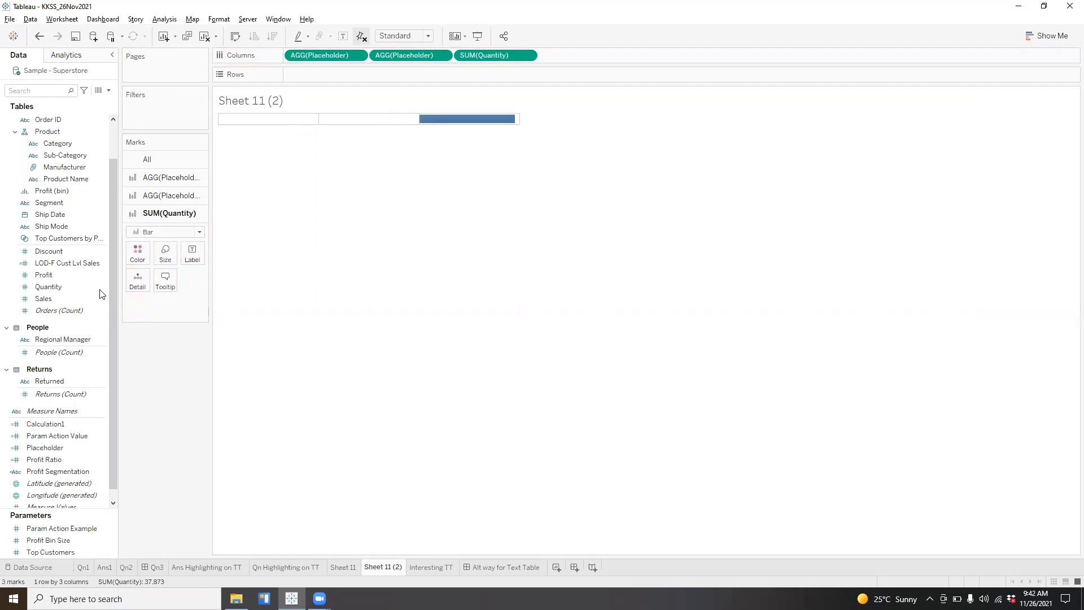
Set the first Placeholder's mark type to Text
click(169, 177)
click(164, 196)
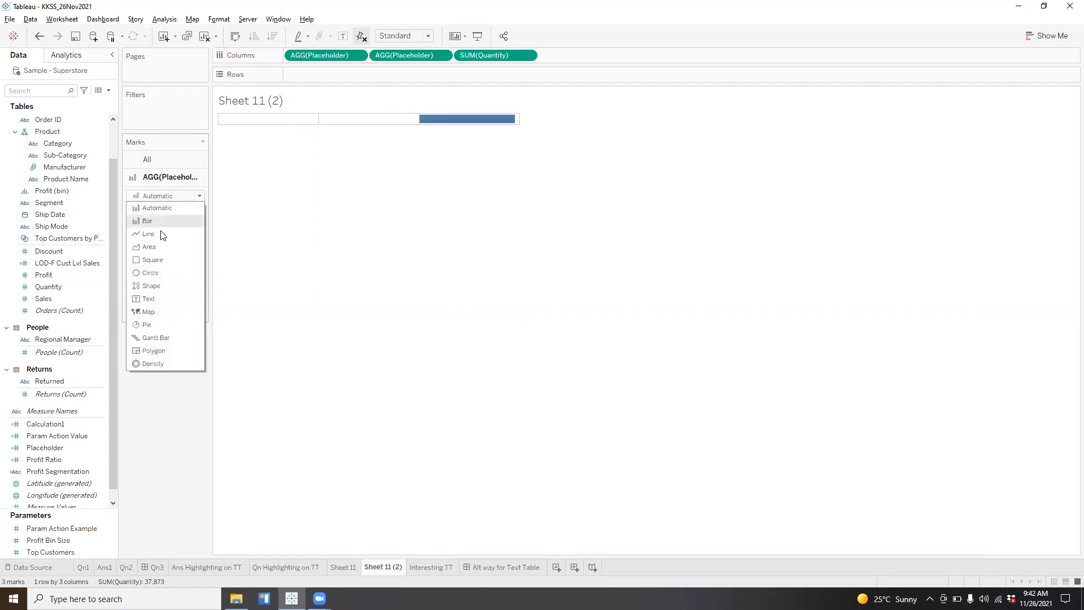
click(159, 298)
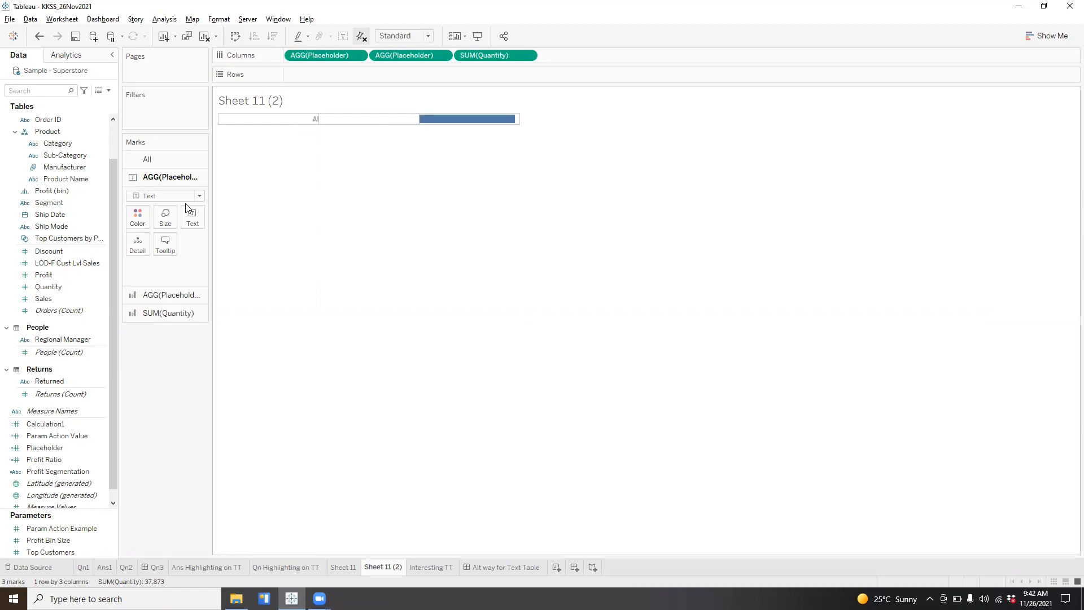
Show the axis headers again and clear the first Placeholder axis's fixed range
right_click(288, 120)
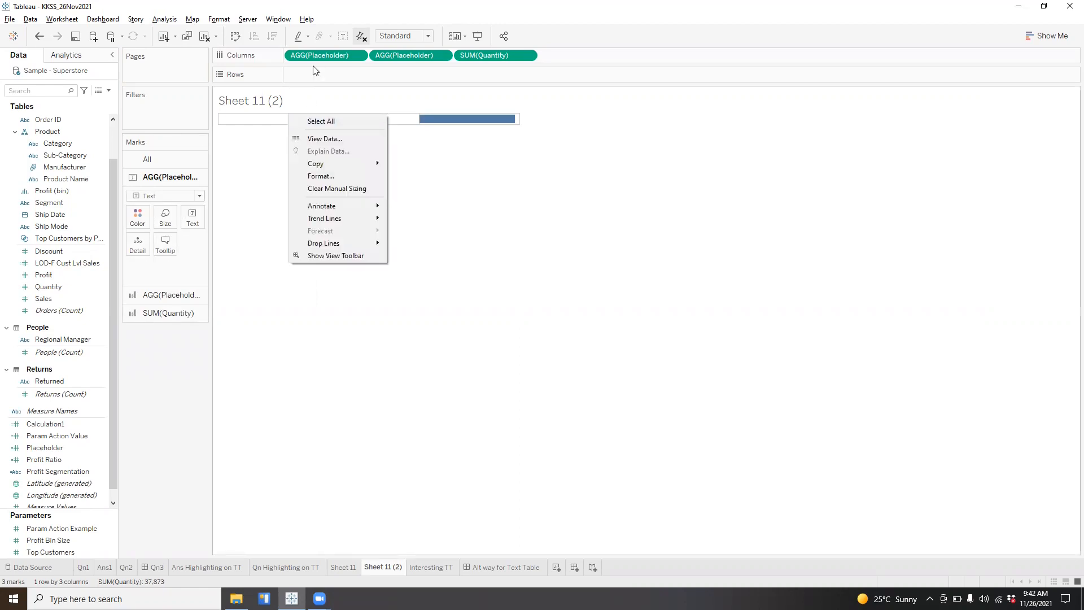
right_click(309, 52)
click(335, 119)
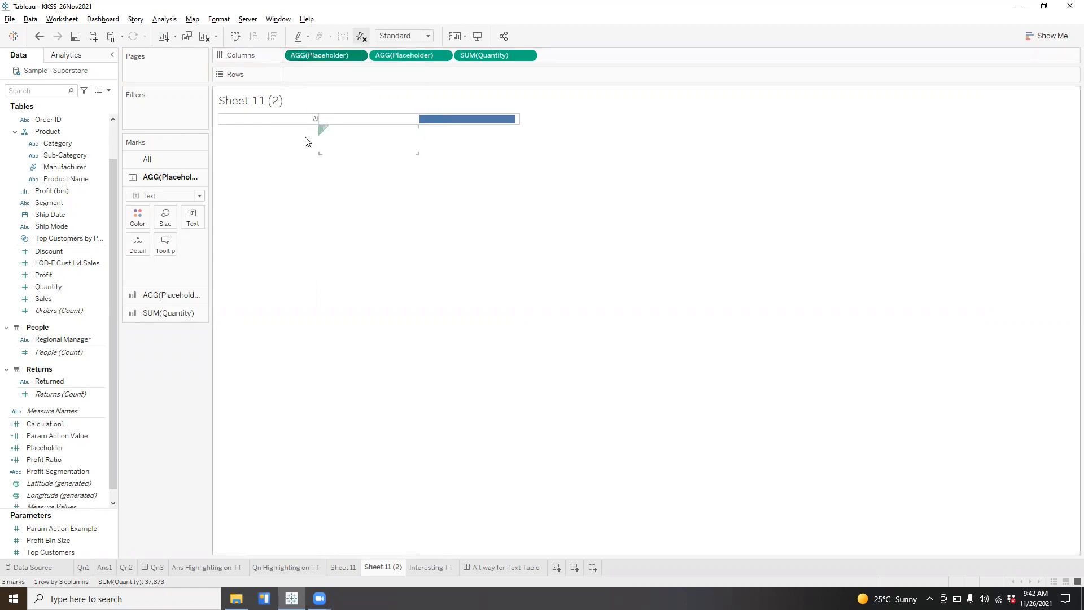
right_click(277, 142)
click(287, 161)
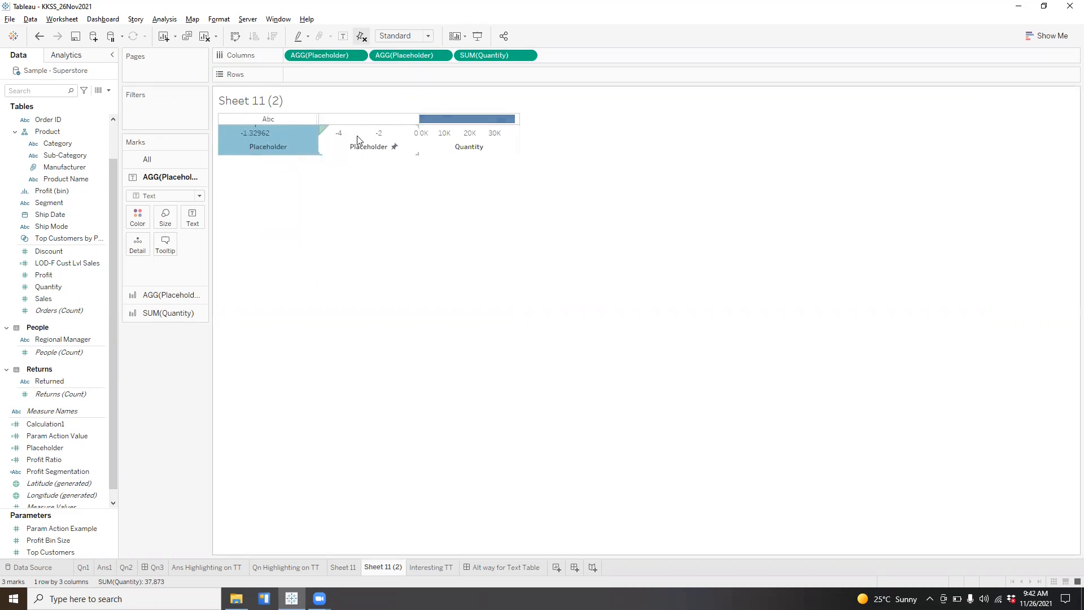
Display the literal text 'Category' as the first Placeholder's text mark and hide the axis headers
click(163, 266)
double_click(162, 266)
click(260, 269)
text(Category)
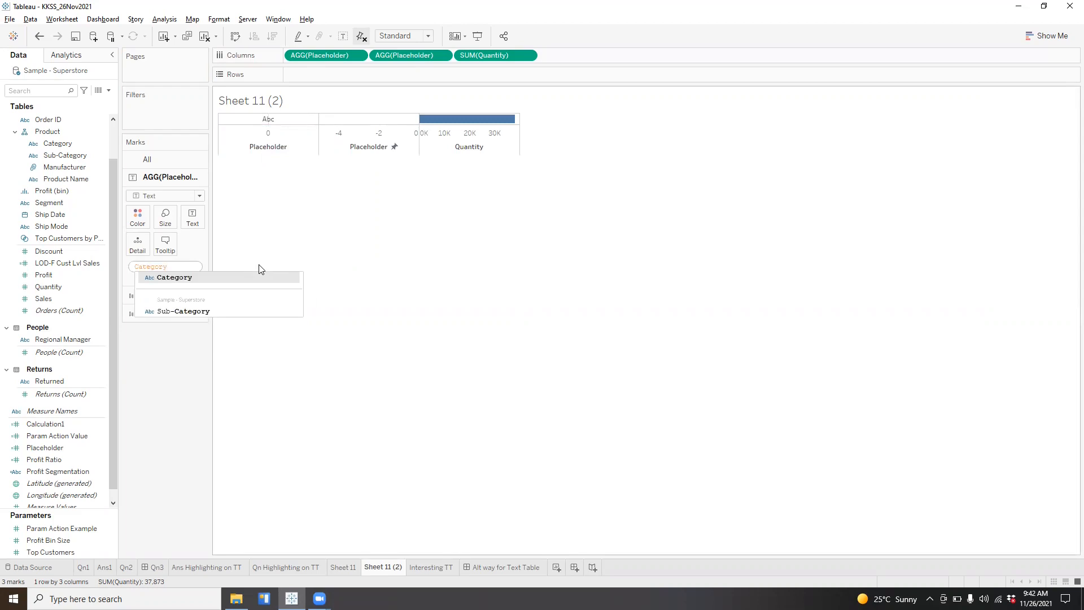
text(')
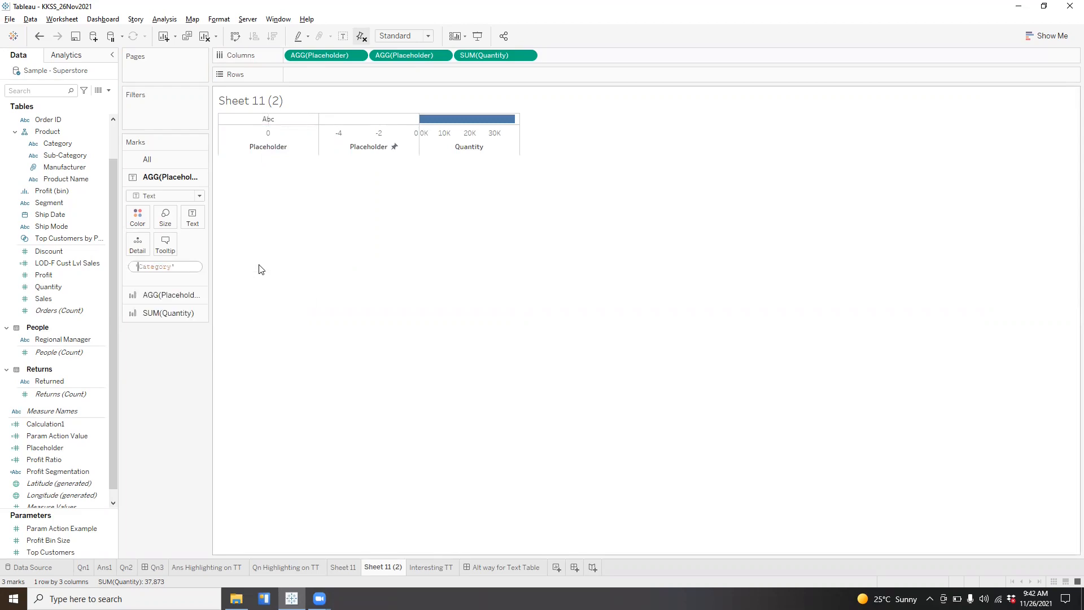
key(Return)
drag(196, 268, 267, 125)
right_click(251, 140)
click(286, 225)
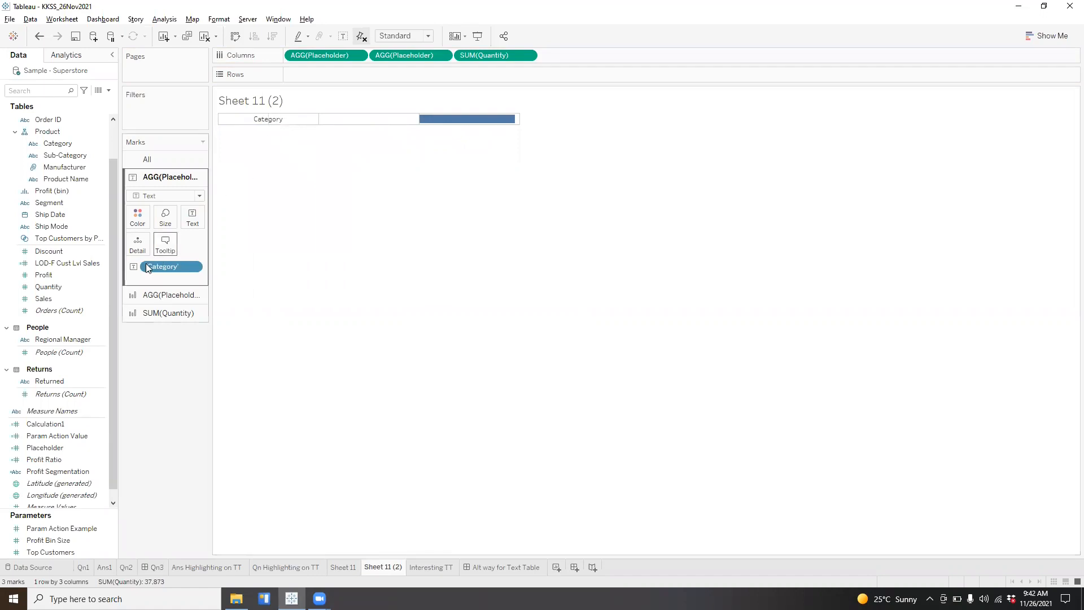
Return to Sheet 11 to review the table that the duplicated header sheet is based on
click(163, 294)
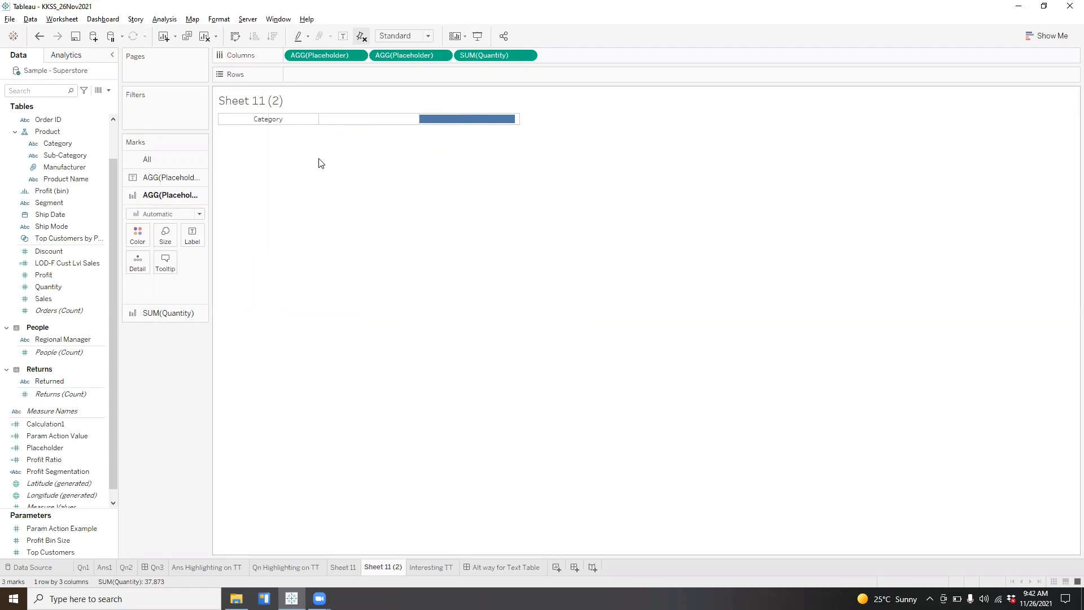
right_click(250, 94)
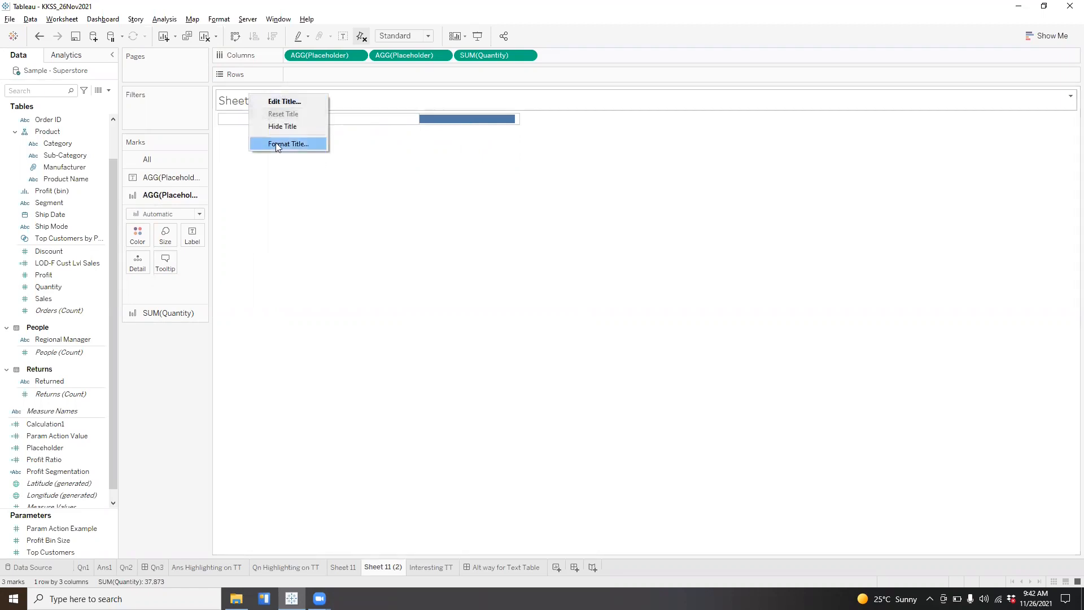
click(293, 211)
click(342, 565)
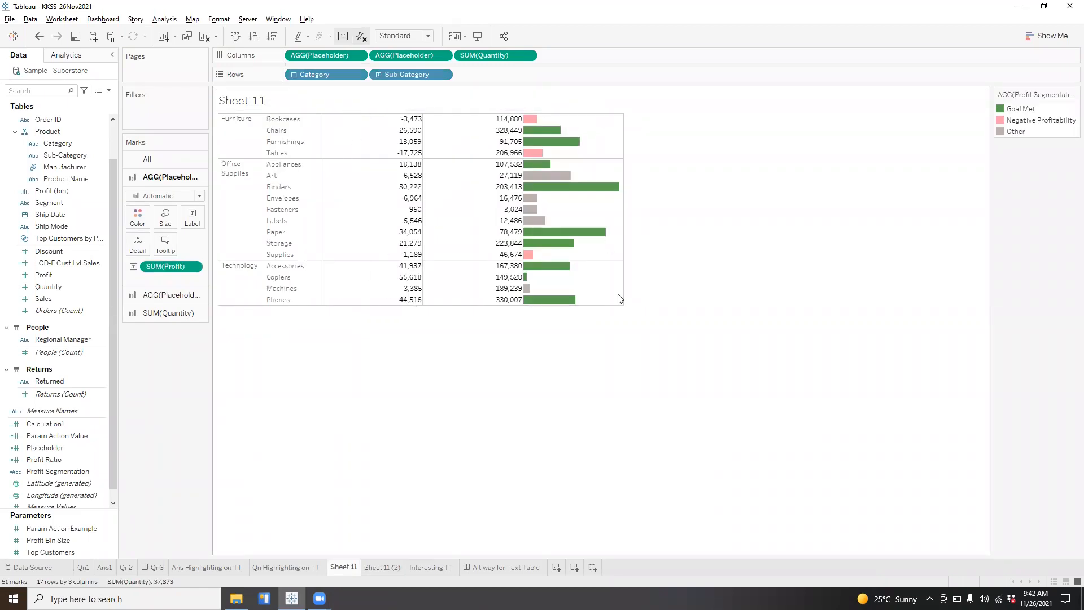
Compare the Sheet 11 table with its column header sheet, Sheet 11 (2)
click(384, 567)
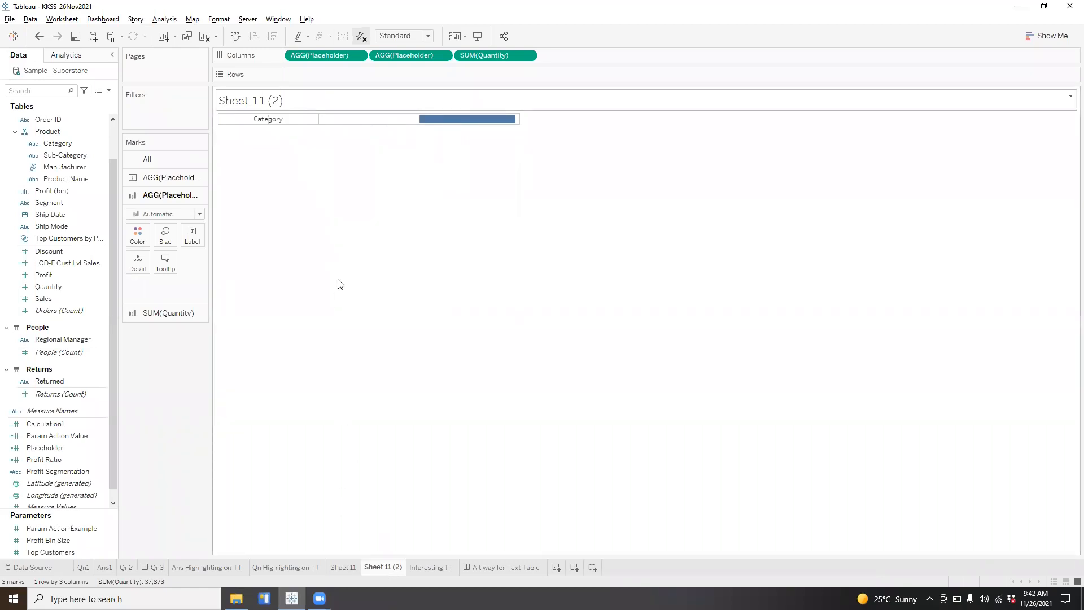
click(340, 569)
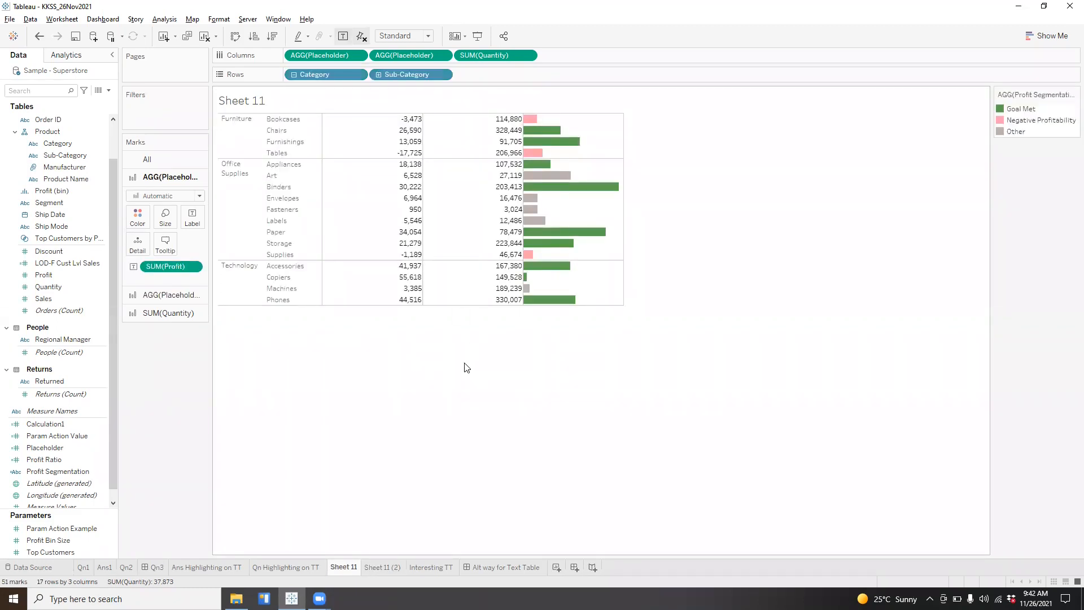
click(385, 566)
Review the Interesting TT sheet and the Alt way for Text Table dashboard, and return to the Qn1 sheet
click(446, 569)
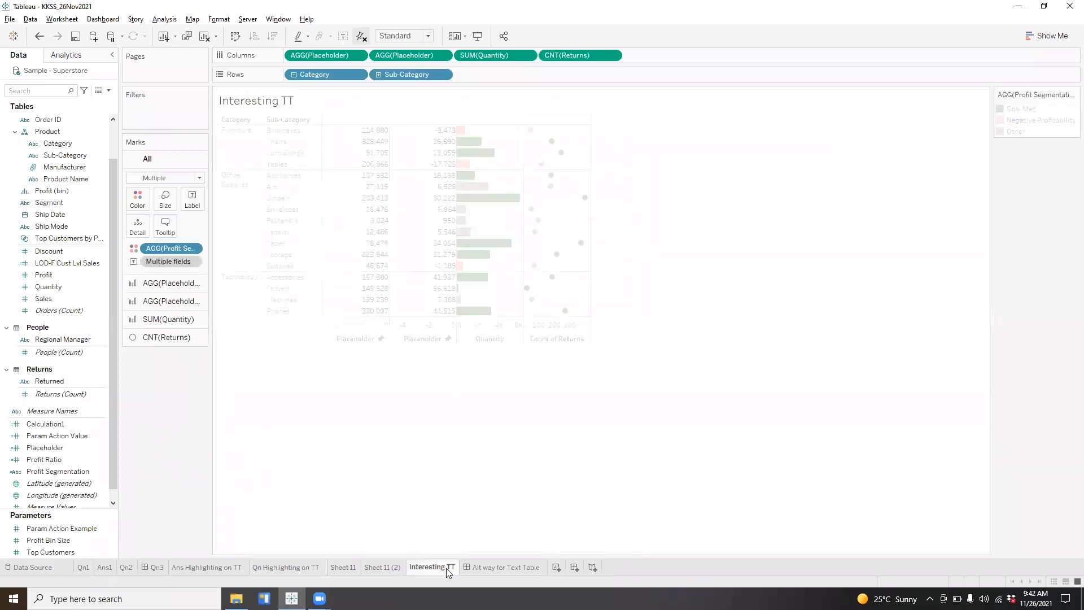
click(502, 567)
click(434, 566)
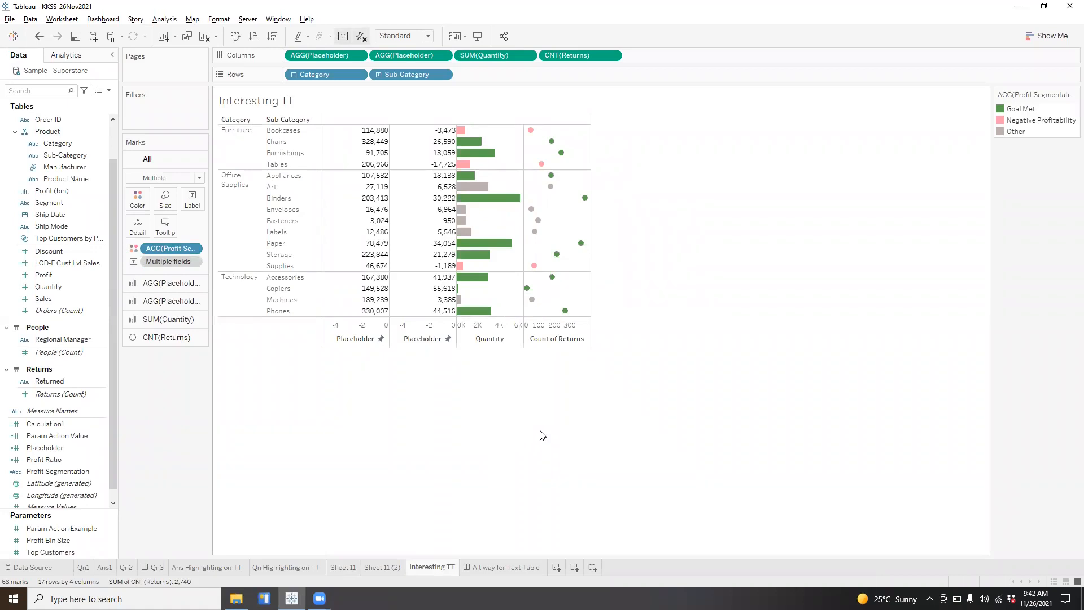
click(504, 567)
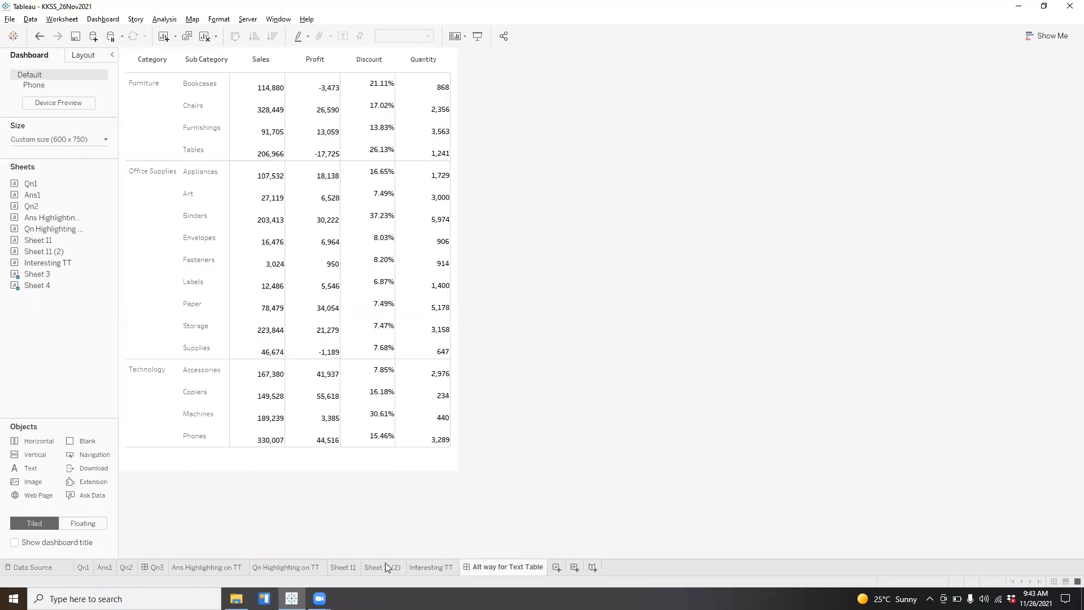
click(88, 567)
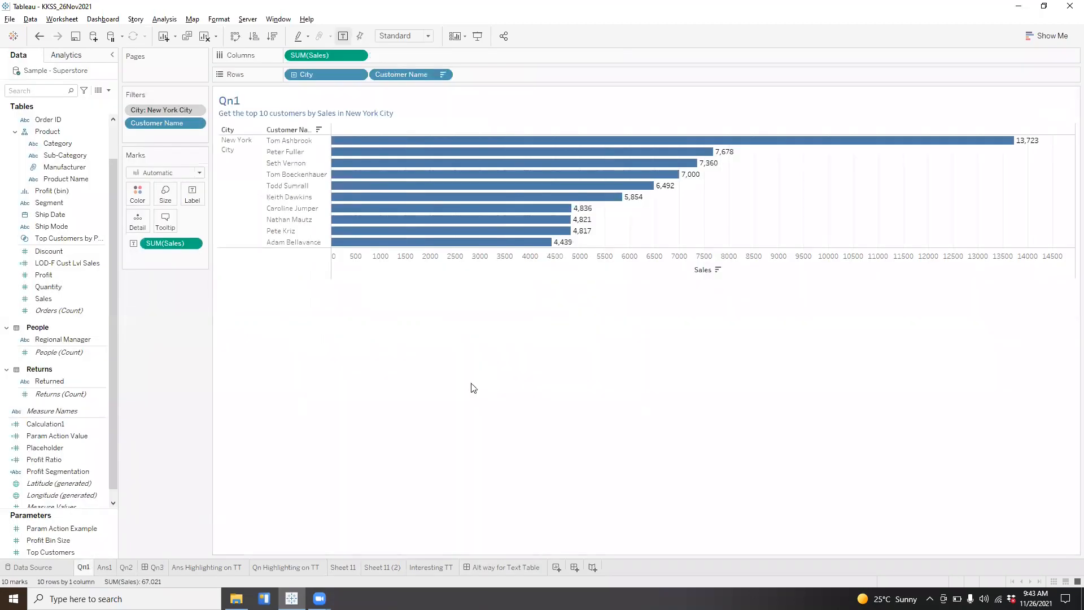